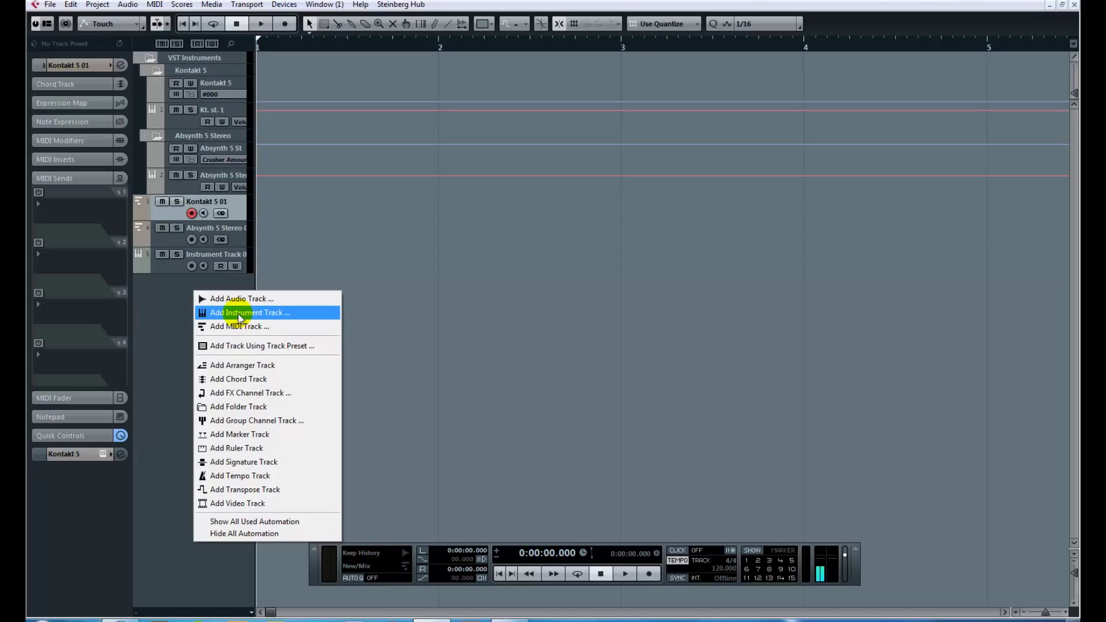
Add one instrument track that uses Kontakt 5 as its VST instrument
{"action": "left_click", "coordinate": [238, 315]}
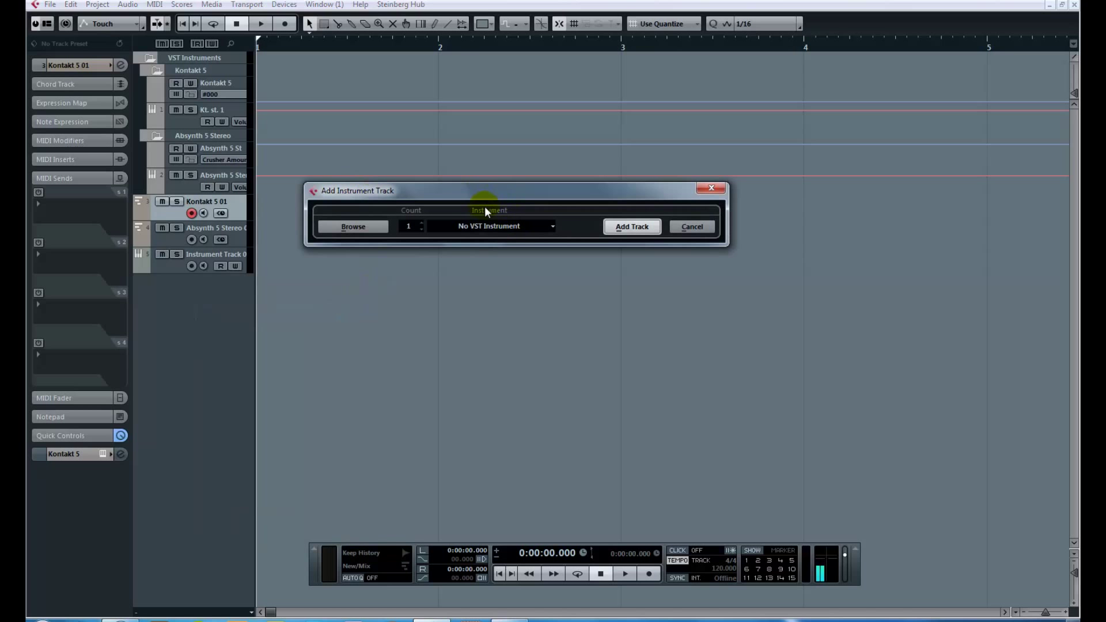
{"action": "left_click", "coordinate": [552, 225]}
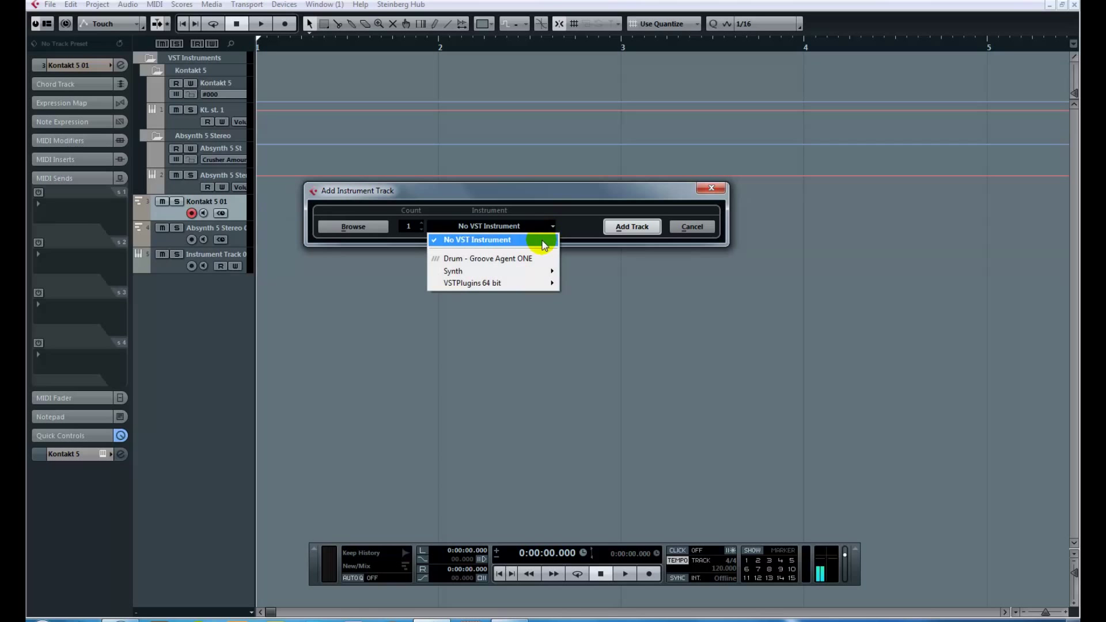
{"action": "mouse_move", "coordinate": [526, 282]}
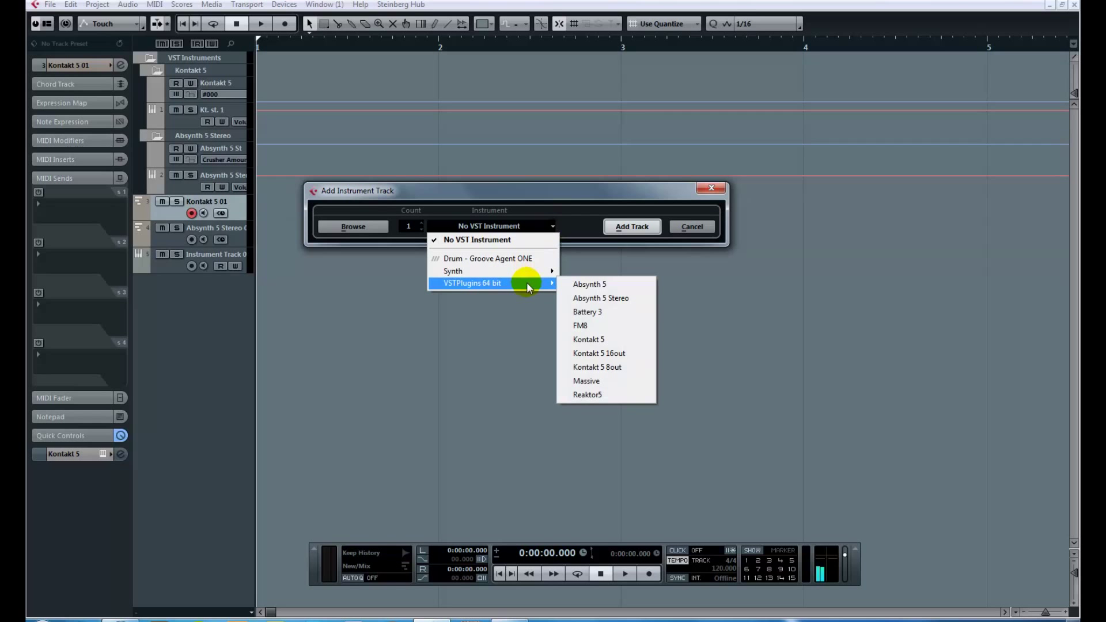
{"action": "left_click", "coordinate": [603, 340]}
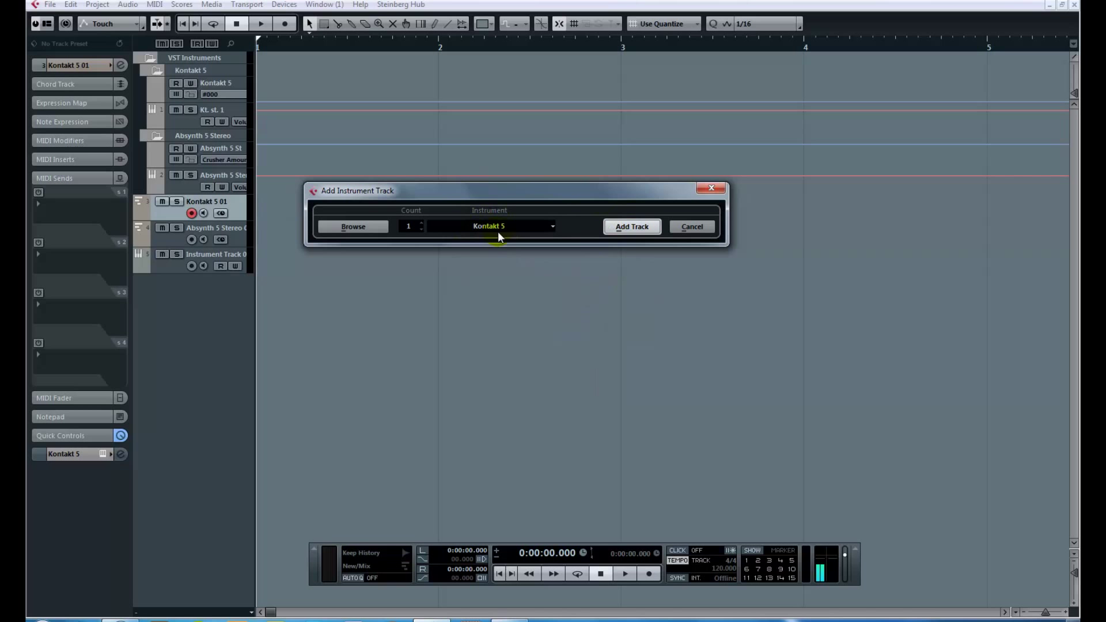
{"action": "left_click", "coordinate": [637, 228]}
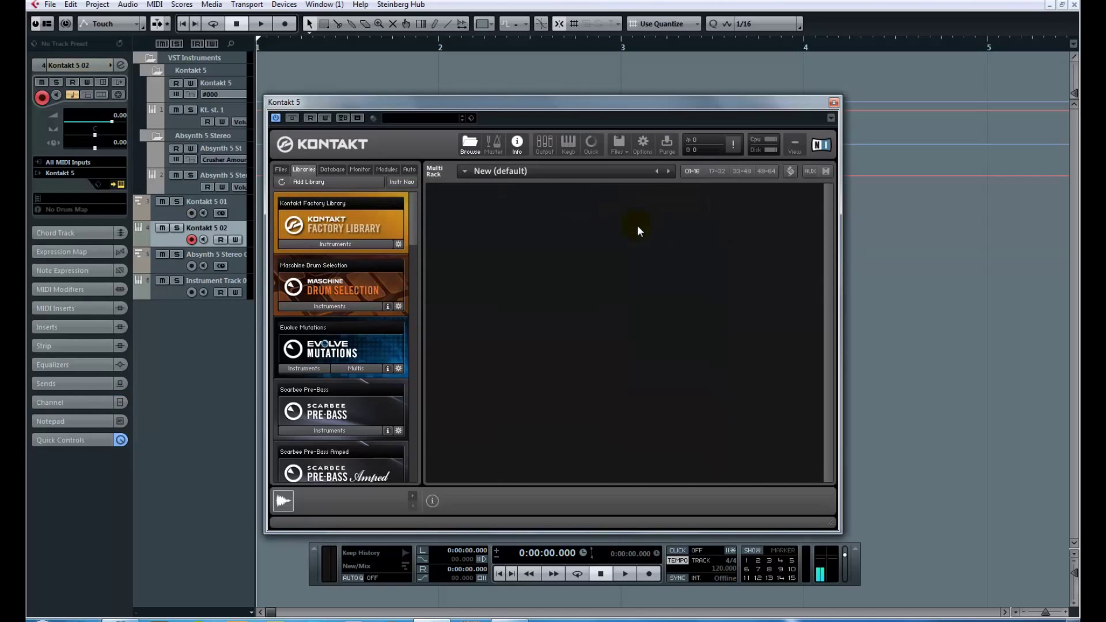
Rename the new Kontakt 5 track as Insturment
{"action": "left_click", "coordinate": [227, 241]}
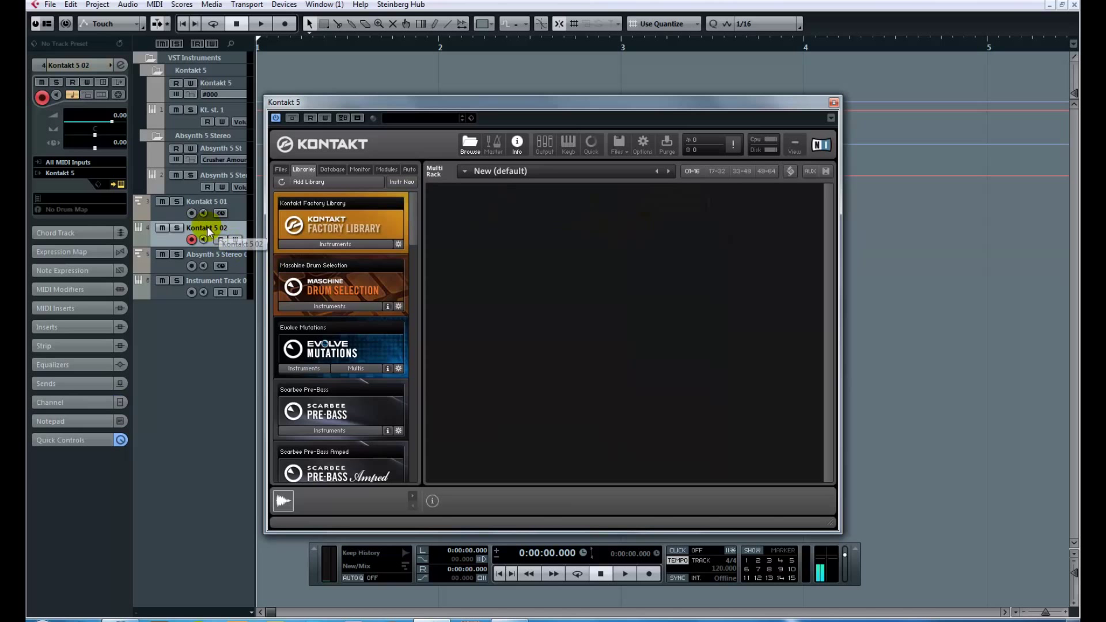
{"action": "double_click", "coordinate": [209, 228]}
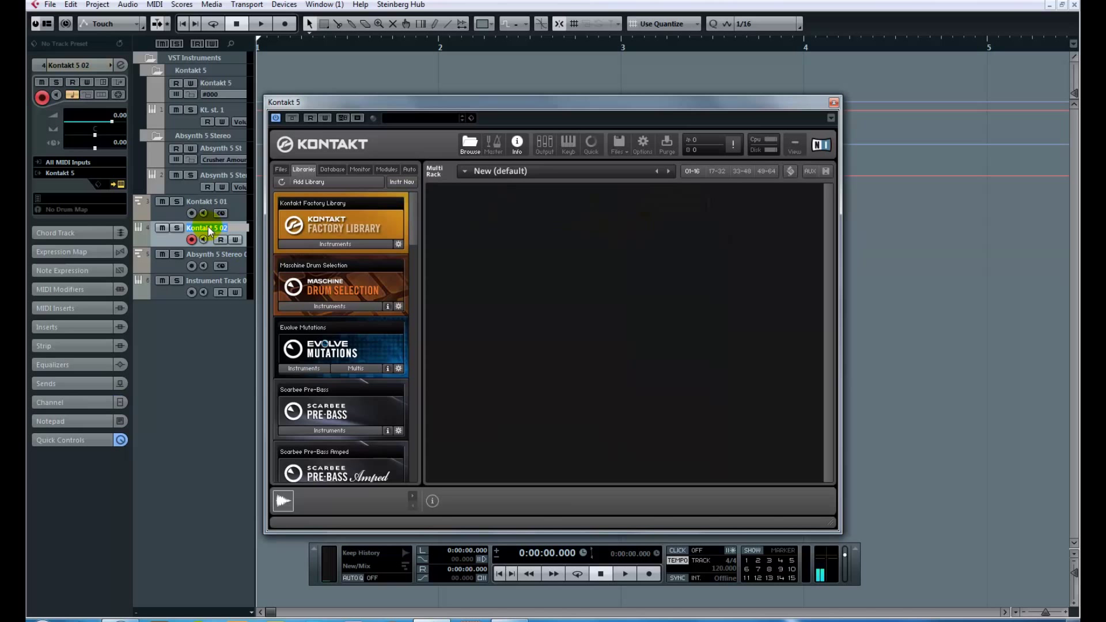
{"action": "type", "text": "Instrument"}
{"action": "key", "text": "Return"}
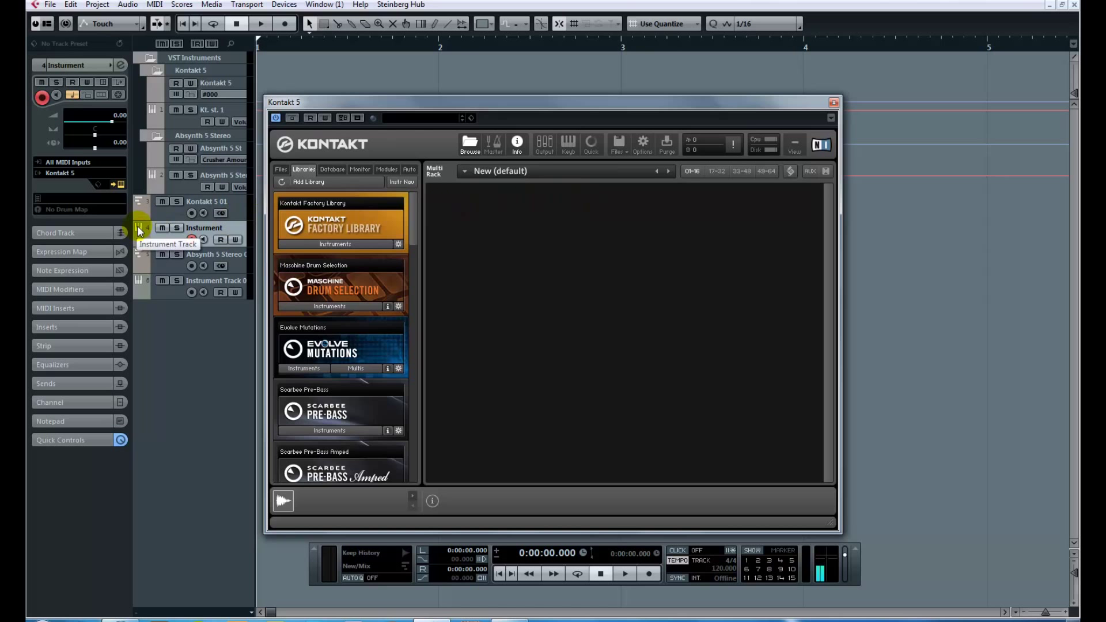
Load Harp.nki from the Kontakt Factory Library strings and move the Kontakt window away from the track list
{"action": "left_click", "coordinate": [359, 248]}
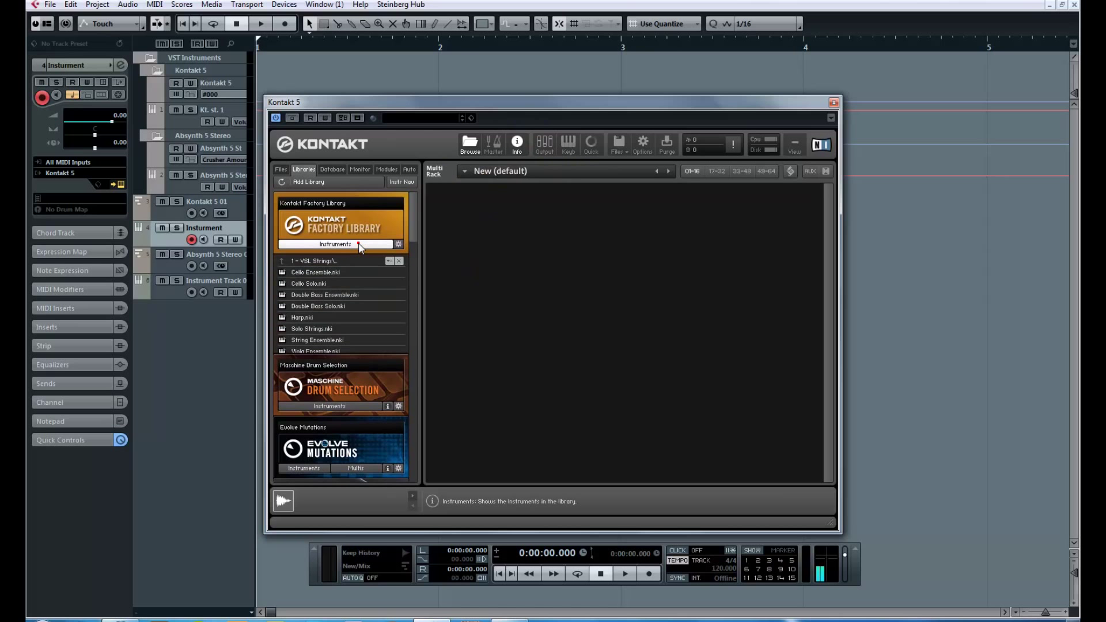
{"action": "double_click", "coordinate": [302, 317]}
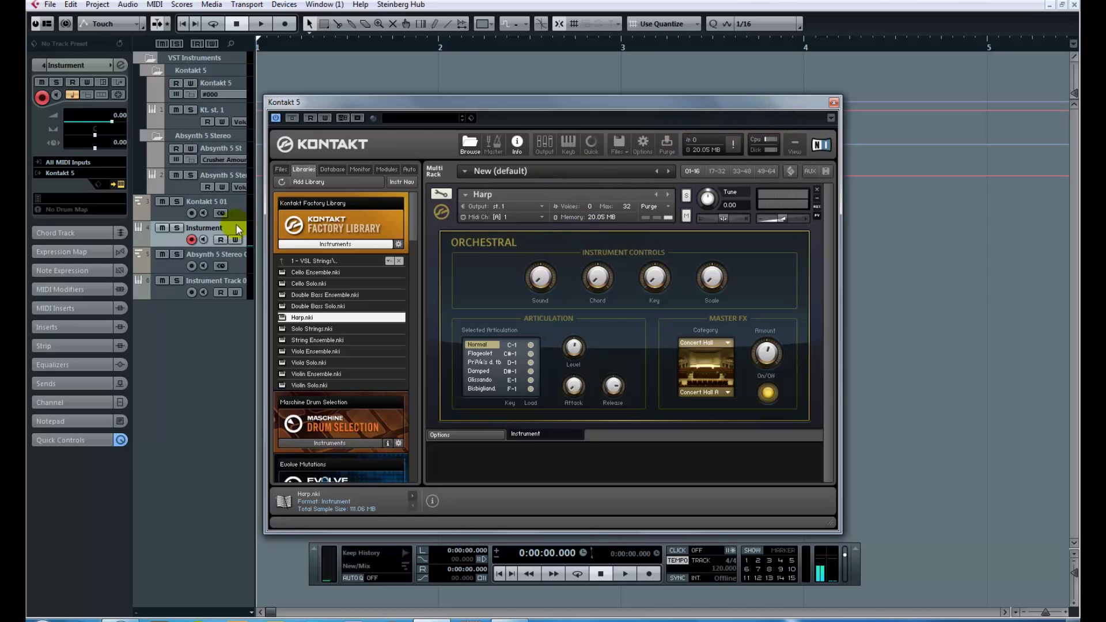
{"action": "left_click_drag", "start_coordinate": [468, 106], "coordinate": [663, 120]}
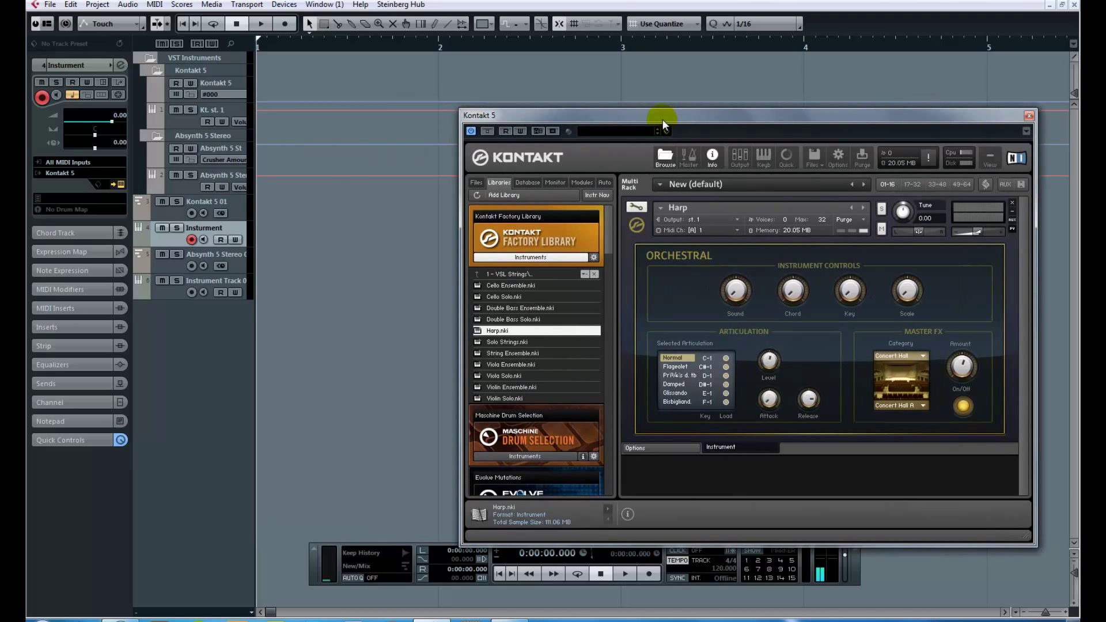
Record a harp part on the Insturment track starting at bar 1 and stop the recording
{"action": "key", "text": "KP_Multiply"}
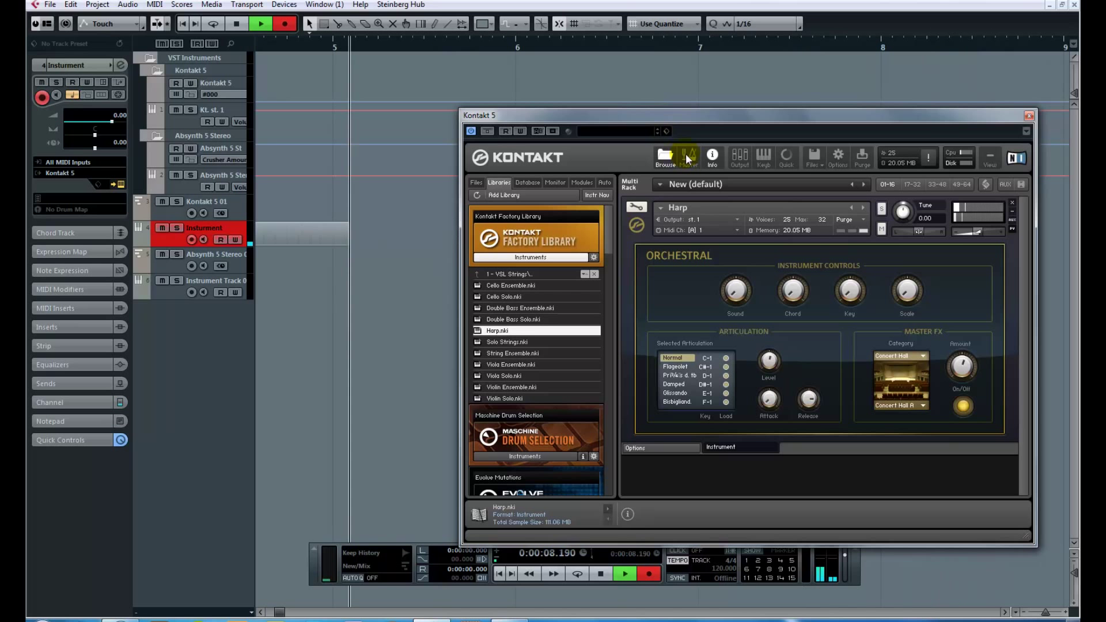
{"action": "key", "text": "space"}
{"action": "left_click_drag", "start_coordinate": [292, 49], "coordinate": [205, 39]}
{"action": "left_click", "coordinate": [364, 199]}
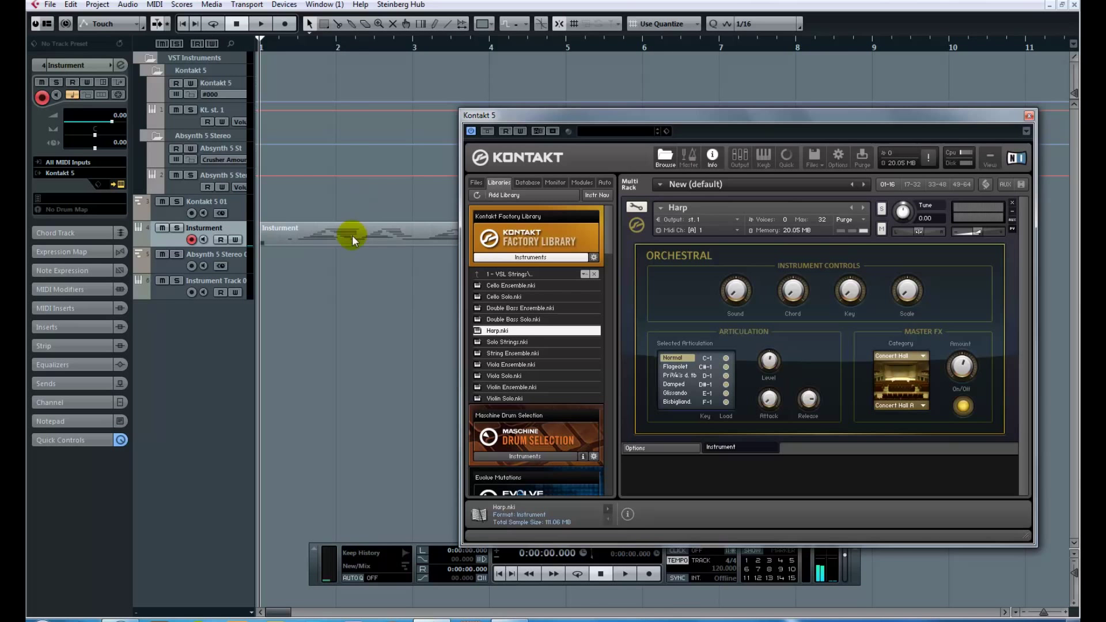
Examine the recorded harp notes in the Key Editor, then return to the project
{"action": "left_click_drag", "start_coordinate": [734, 117], "coordinate": [909, 115]}
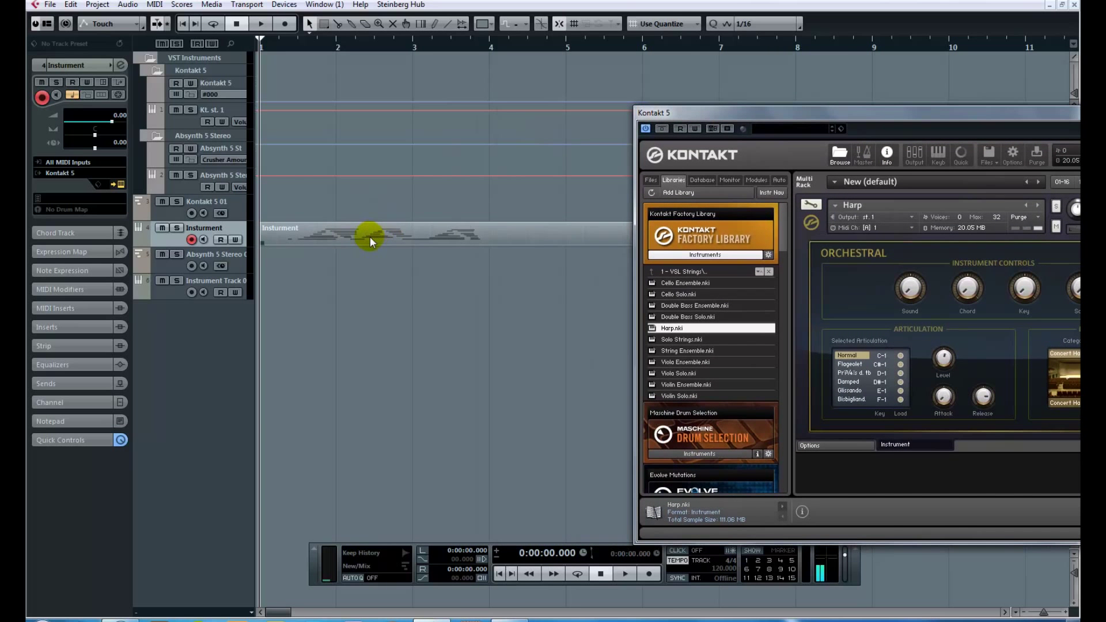
{"action": "double_click", "coordinate": [369, 236]}
{"action": "scroll", "coordinate": [441, 213], "scroll_direction": "down", "scroll_amount": 5}
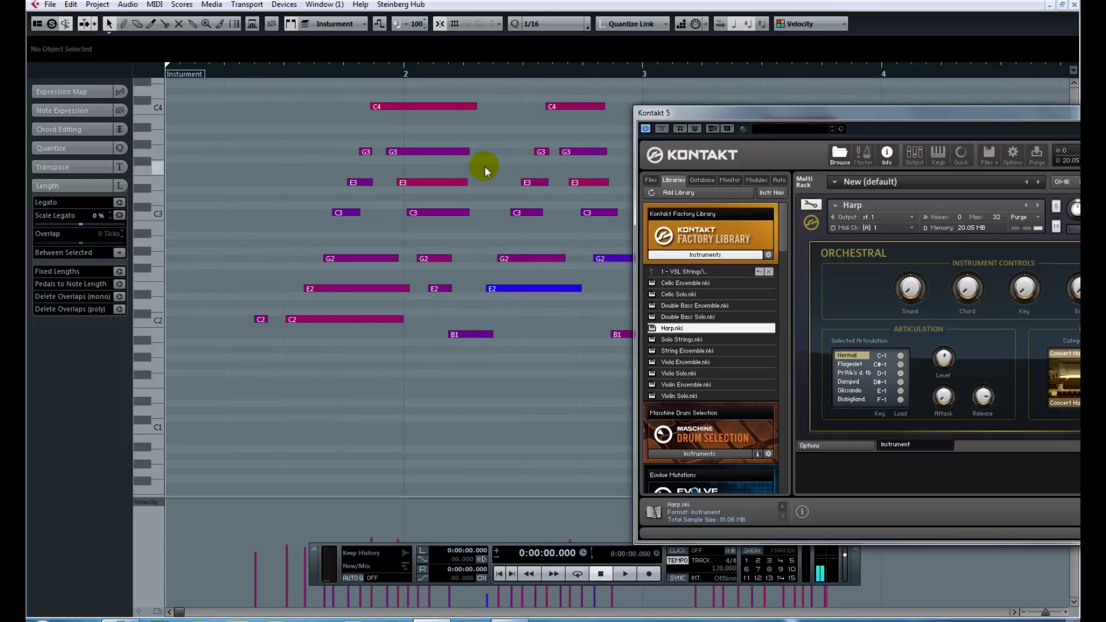
{"action": "left_click", "coordinate": [1074, 5]}
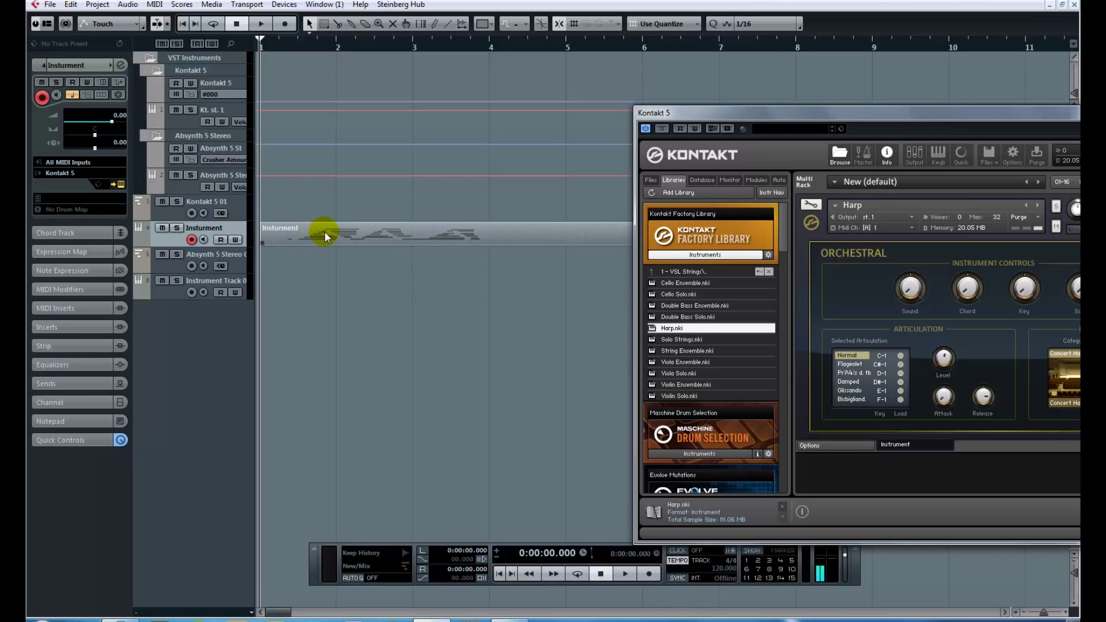
Select the recorded harp part and examine the track's equalizer and send sections
{"action": "left_click_drag", "start_coordinate": [839, 116], "coordinate": [643, 97]}
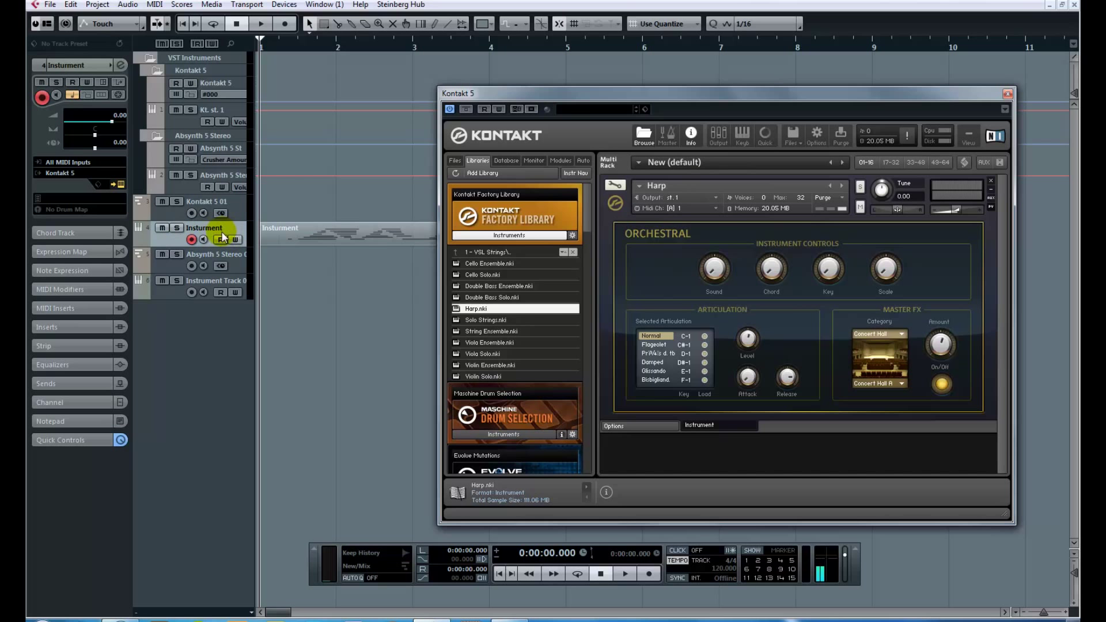
{"action": "left_click", "coordinate": [318, 234]}
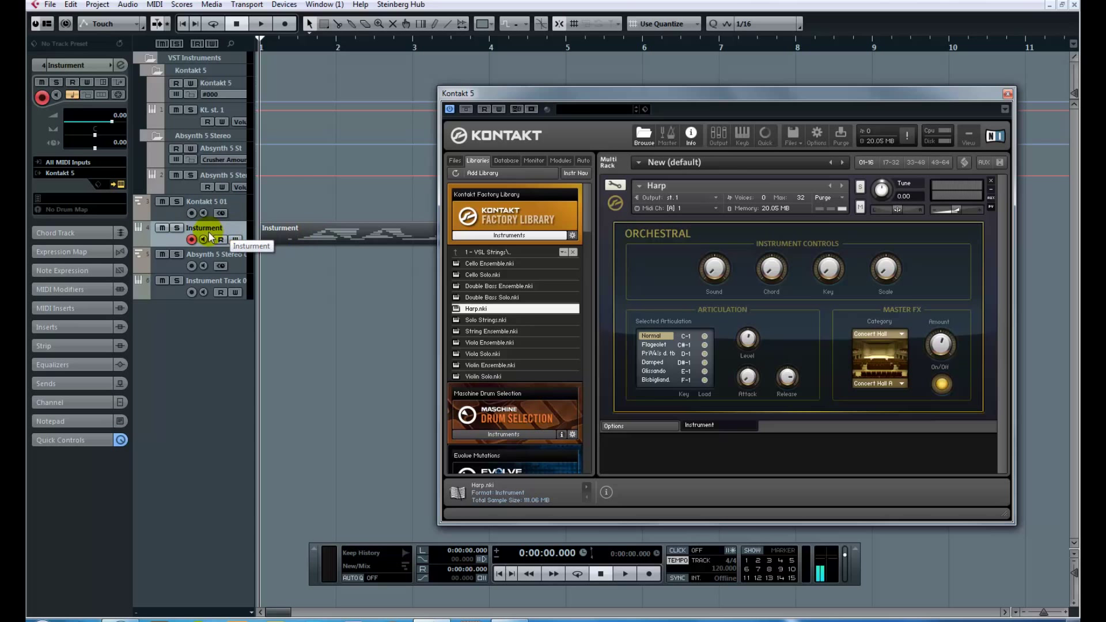
{"action": "left_click", "coordinate": [60, 365]}
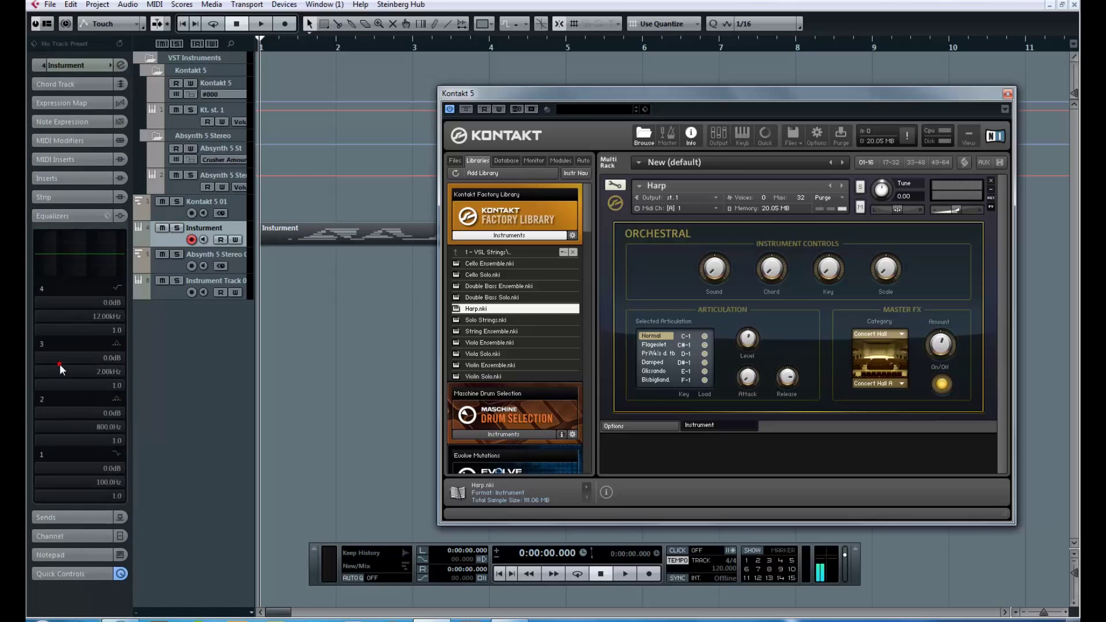
{"action": "left_click", "coordinate": [49, 517]}
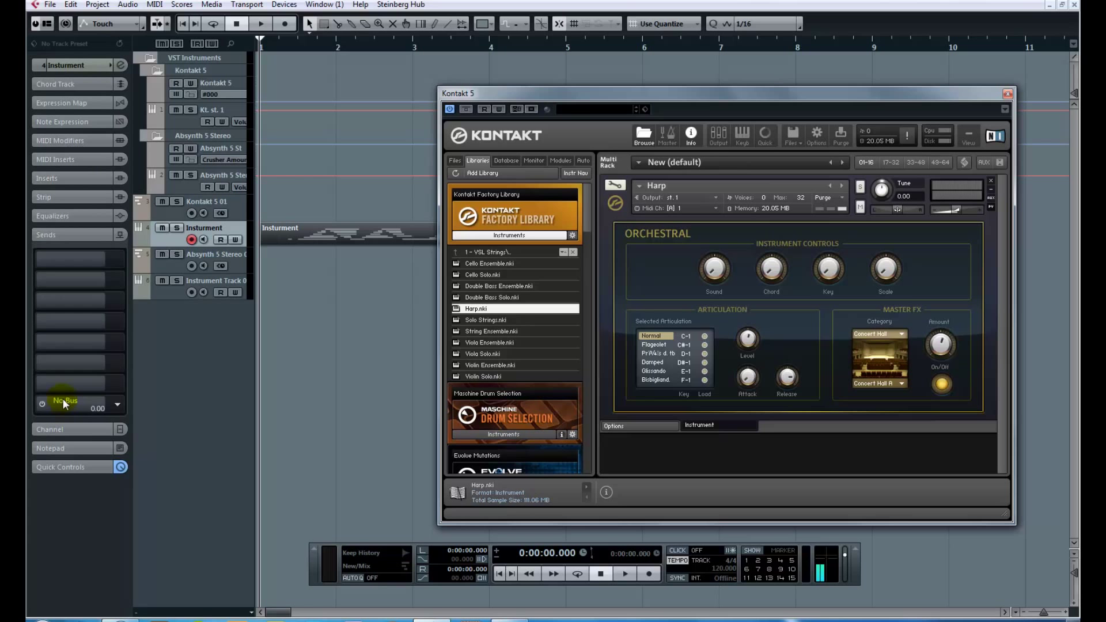
Insert StereoDelay in the Insturment track's first insert slot and load its Alternating preset
{"action": "left_click", "coordinate": [73, 174]}
{"action": "left_click", "coordinate": [71, 198]}
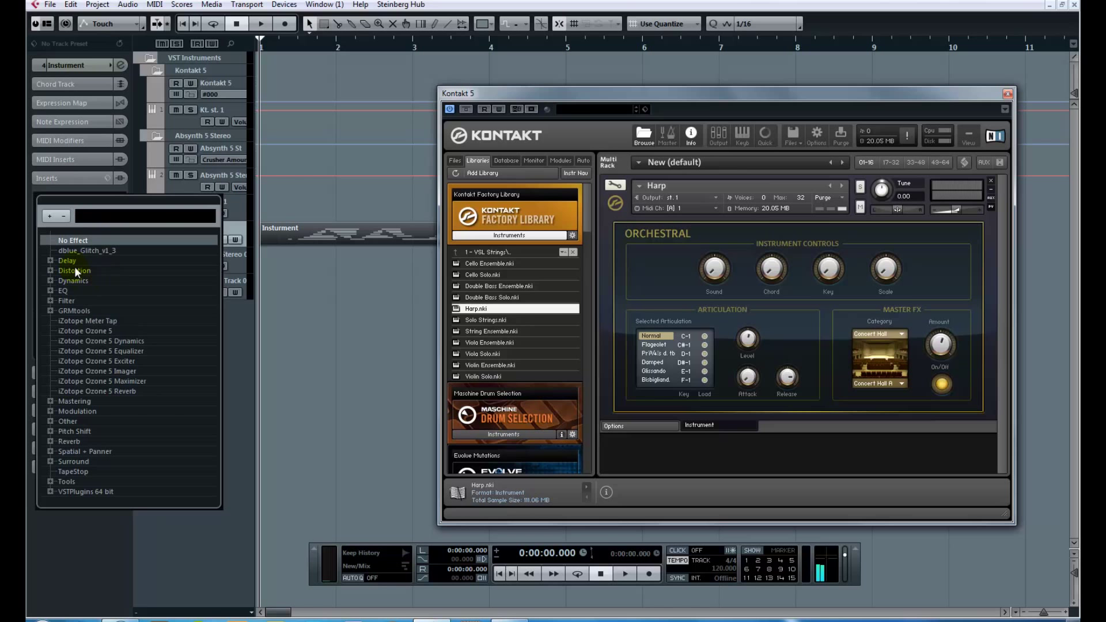
{"action": "left_click", "coordinate": [51, 261]}
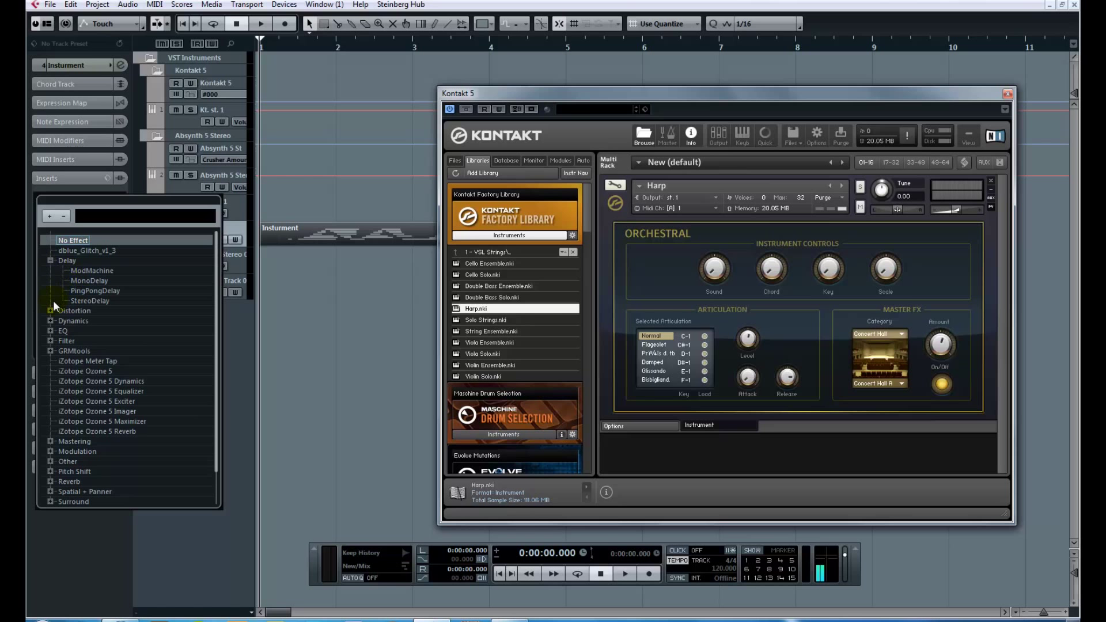
{"action": "left_click", "coordinate": [72, 300]}
{"action": "left_click", "coordinate": [437, 195]}
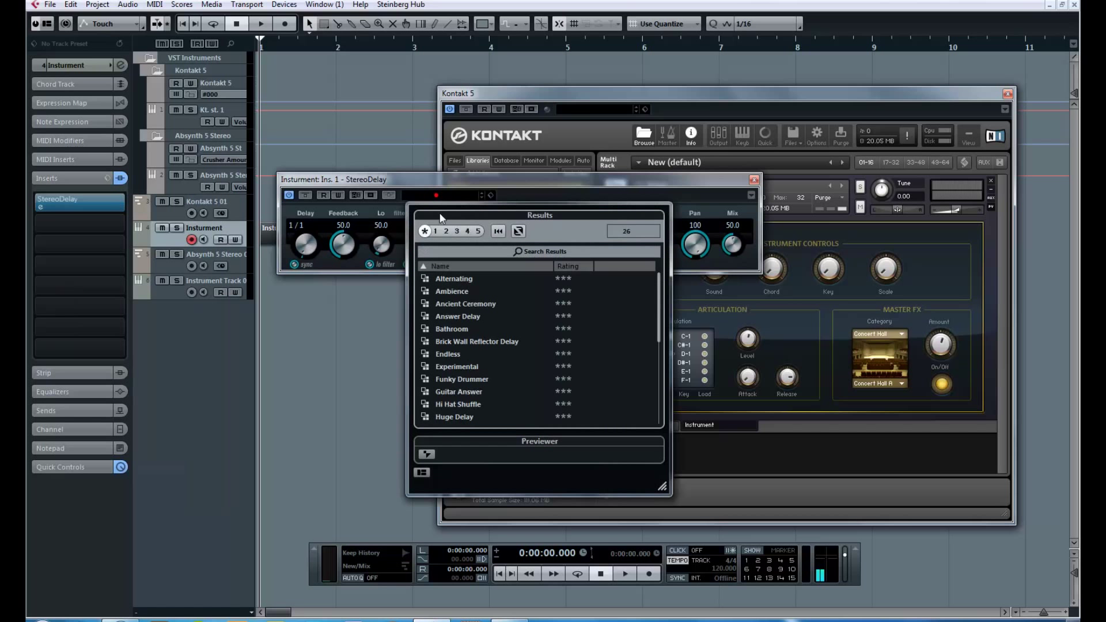
{"action": "double_click", "coordinate": [452, 278]}
Play back the harp part from within bar 1 to hear the delay, then stop playback
{"action": "left_click", "coordinate": [307, 44]}
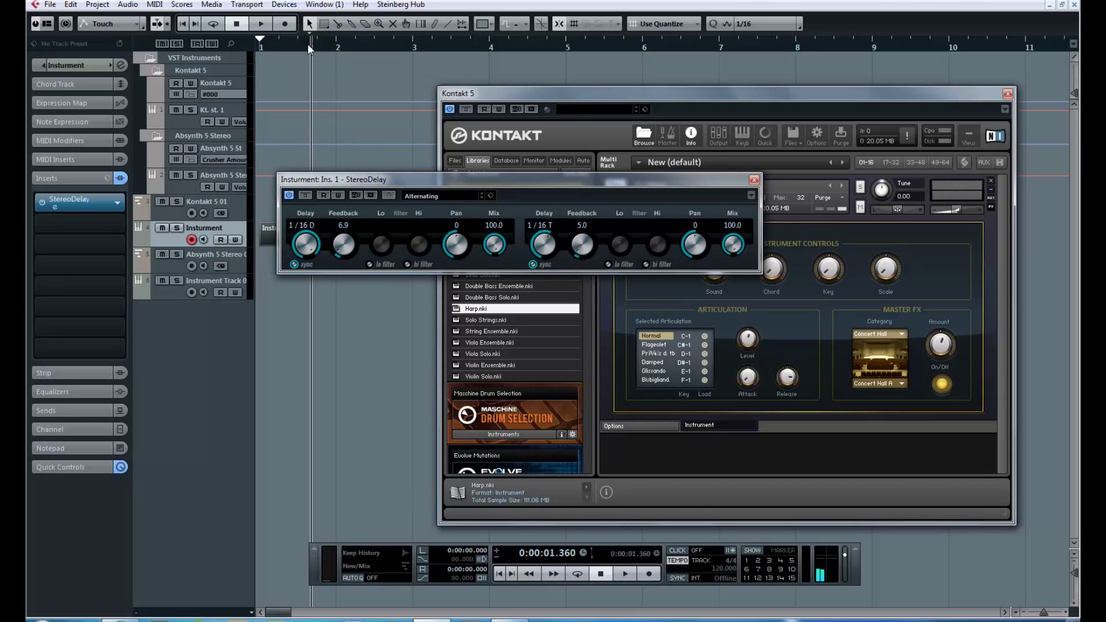
{"action": "key", "text": "space"}
{"action": "left_click_drag", "start_coordinate": [399, 183], "coordinate": [575, 197]}
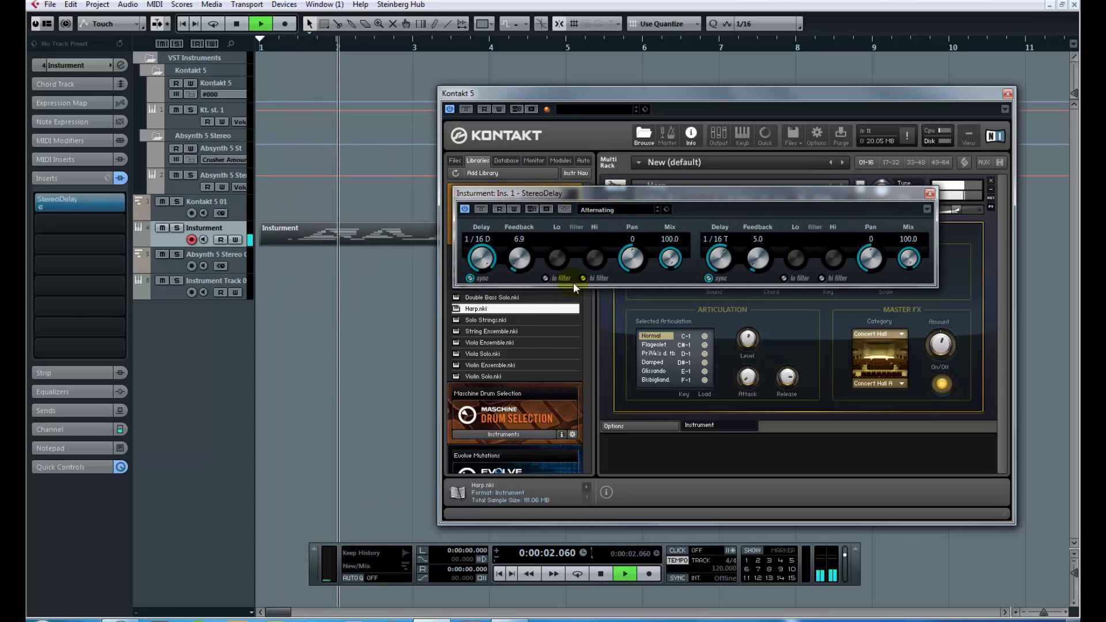
{"action": "key", "text": "space"}
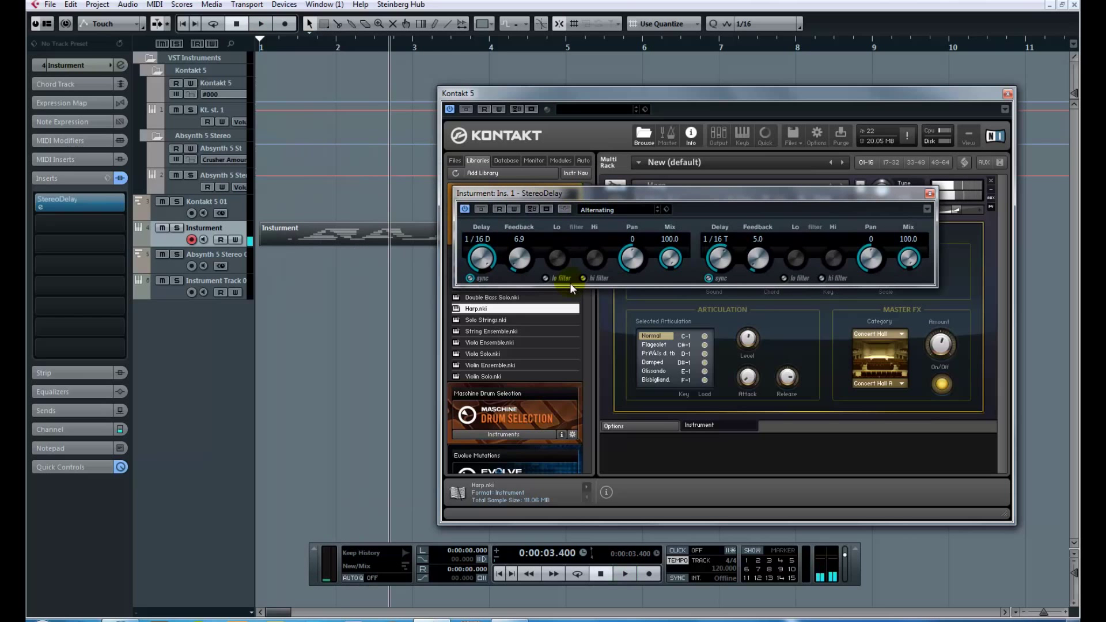
Look through the StereoDelay presets without changing the selection and close the effect's window
{"action": "left_click", "coordinate": [597, 210]}
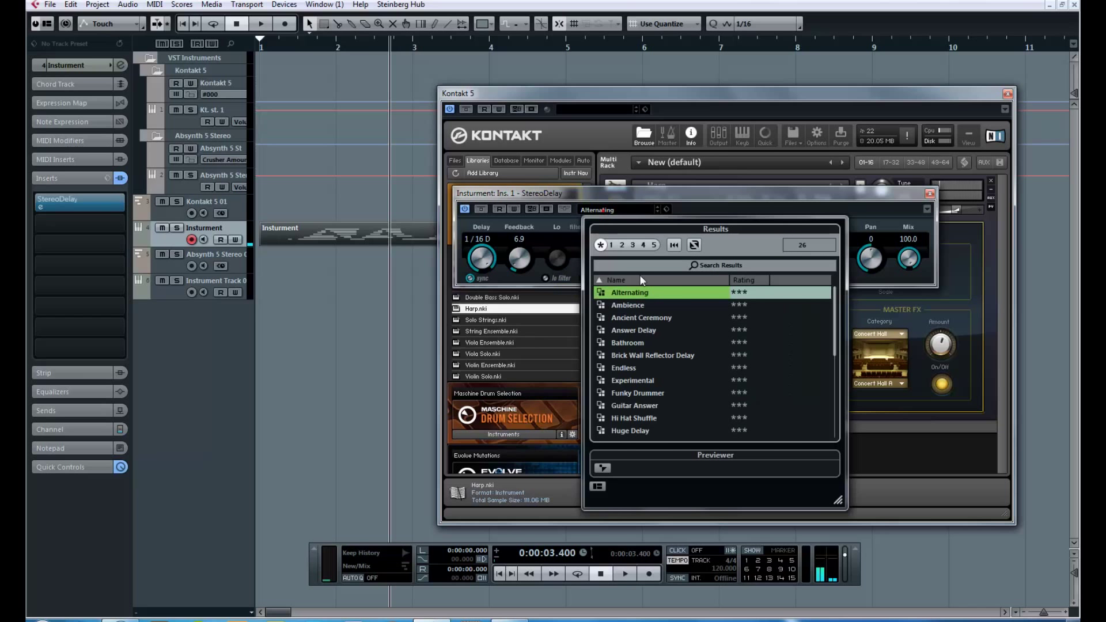
{"action": "left_click", "coordinate": [854, 203]}
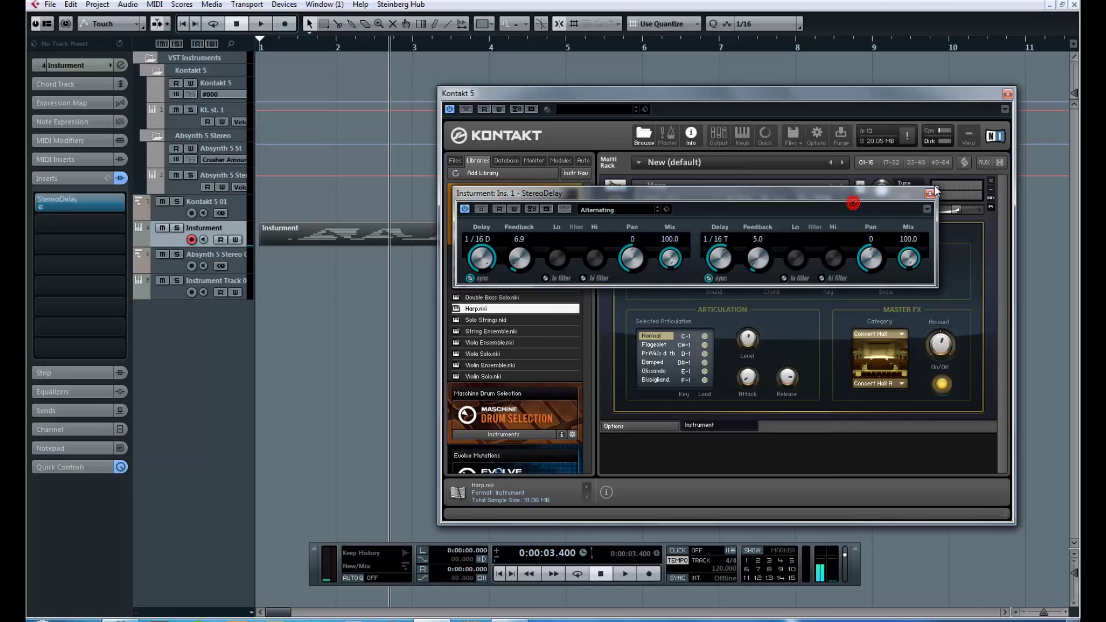
{"action": "left_click", "coordinate": [930, 193]}
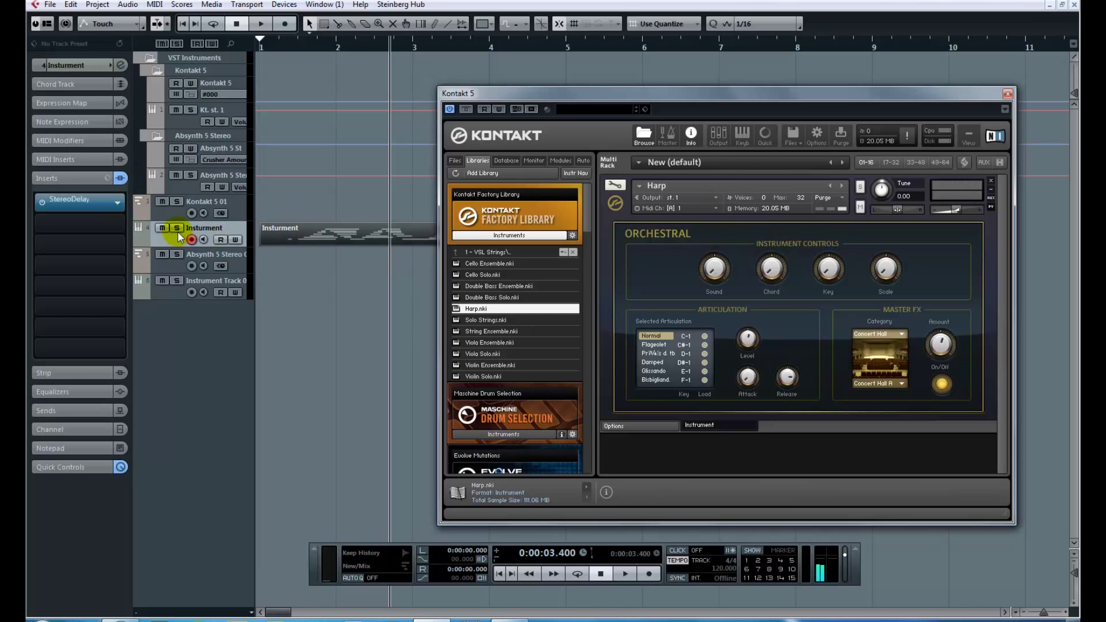
Enlarge the Insturment track, examine its volume automation lane and available automation parameters, then collapse the track again
{"action": "left_click_drag", "start_coordinate": [180, 249], "coordinate": [192, 285]}
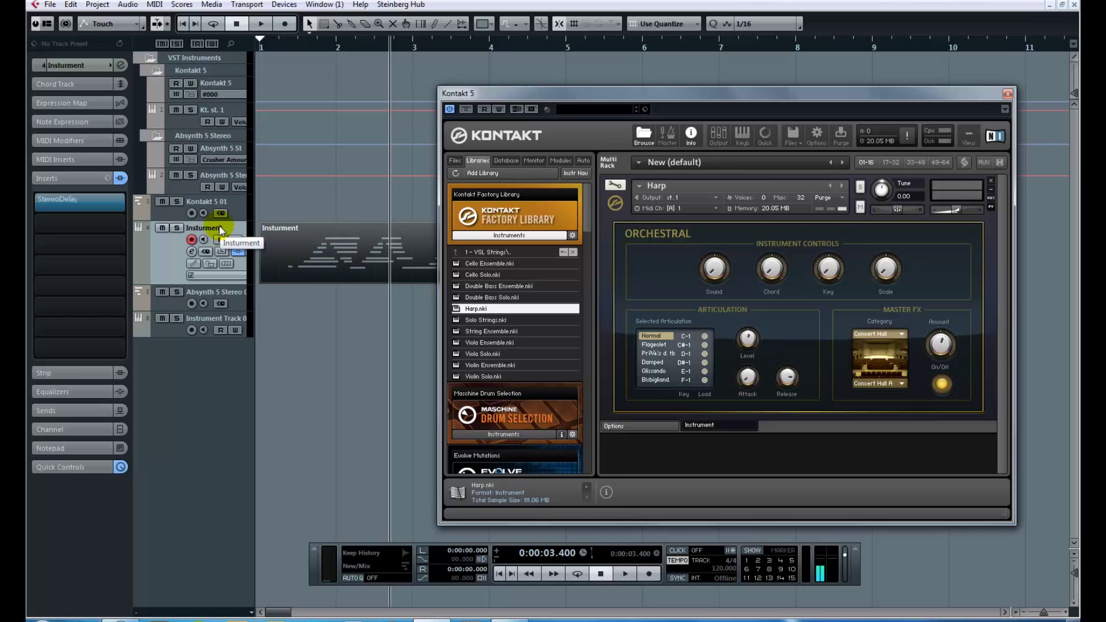
{"action": "left_click", "coordinate": [142, 279]}
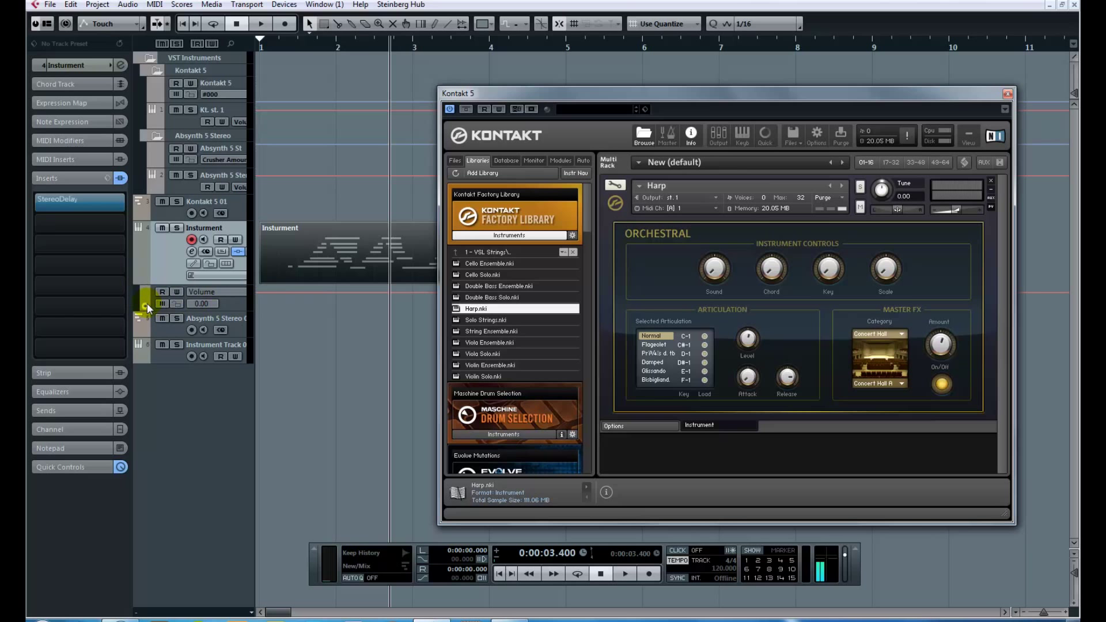
{"action": "left_click", "coordinate": [147, 303]}
{"action": "left_click", "coordinate": [219, 291]}
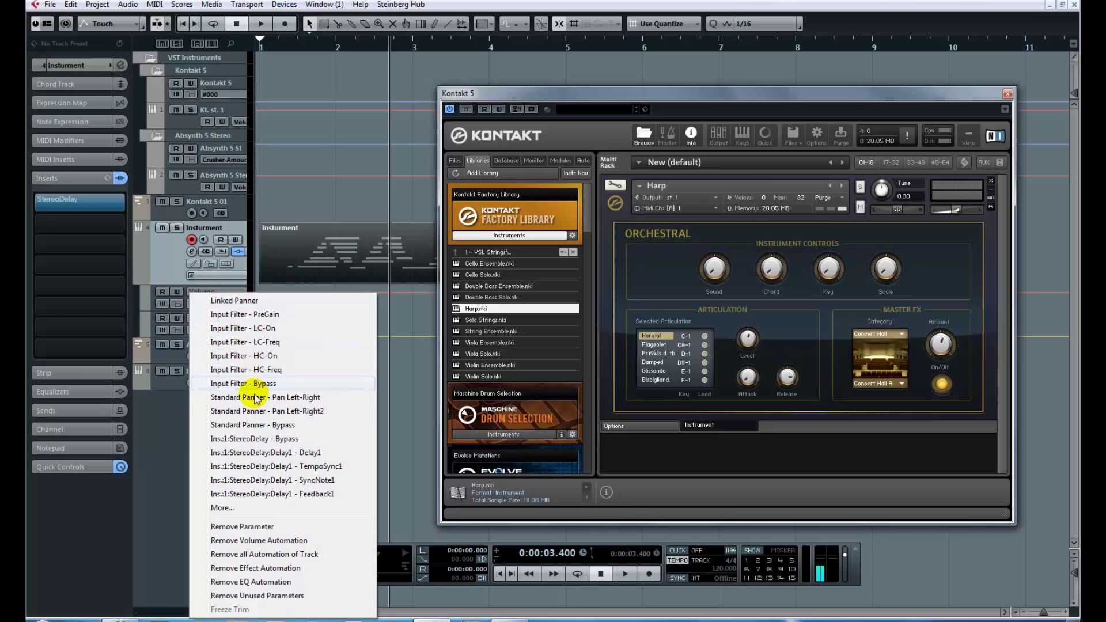
{"action": "left_click", "coordinate": [149, 283]}
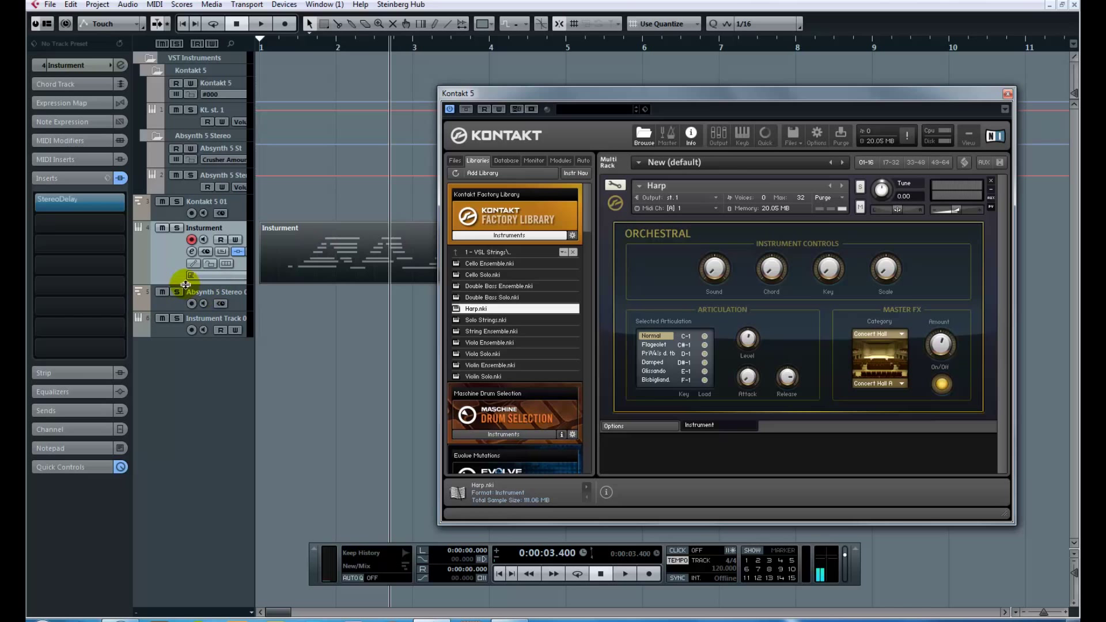
{"action": "left_click_drag", "start_coordinate": [180, 284], "coordinate": [191, 249]}
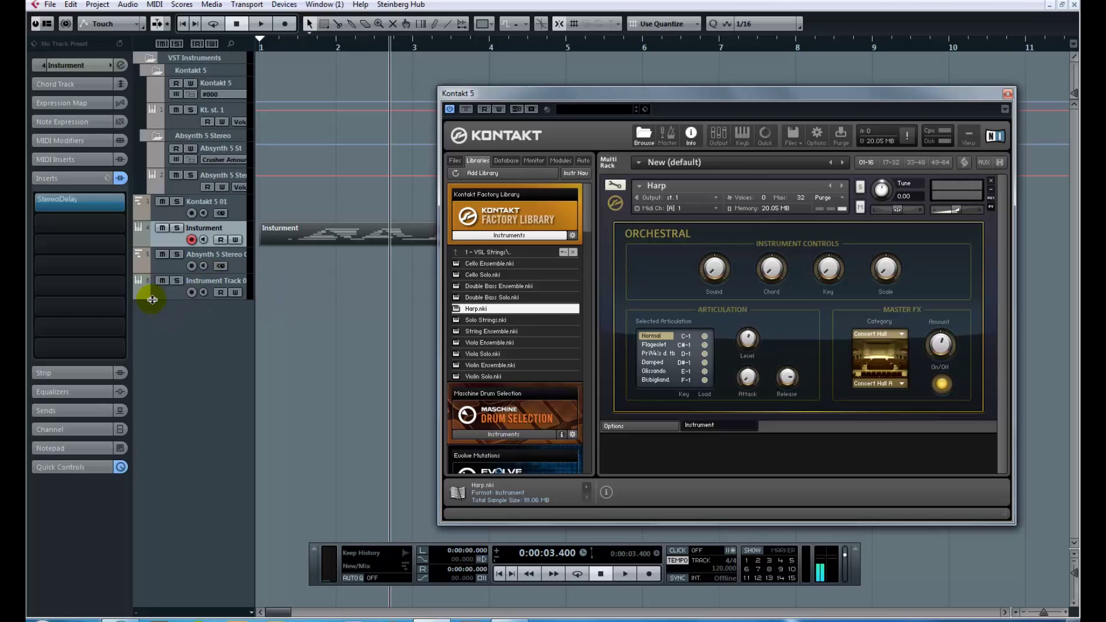
Add one MIDI track and move it below Instrument Track 01 at the end of the track list
{"action": "right_click", "coordinate": [176, 329]}
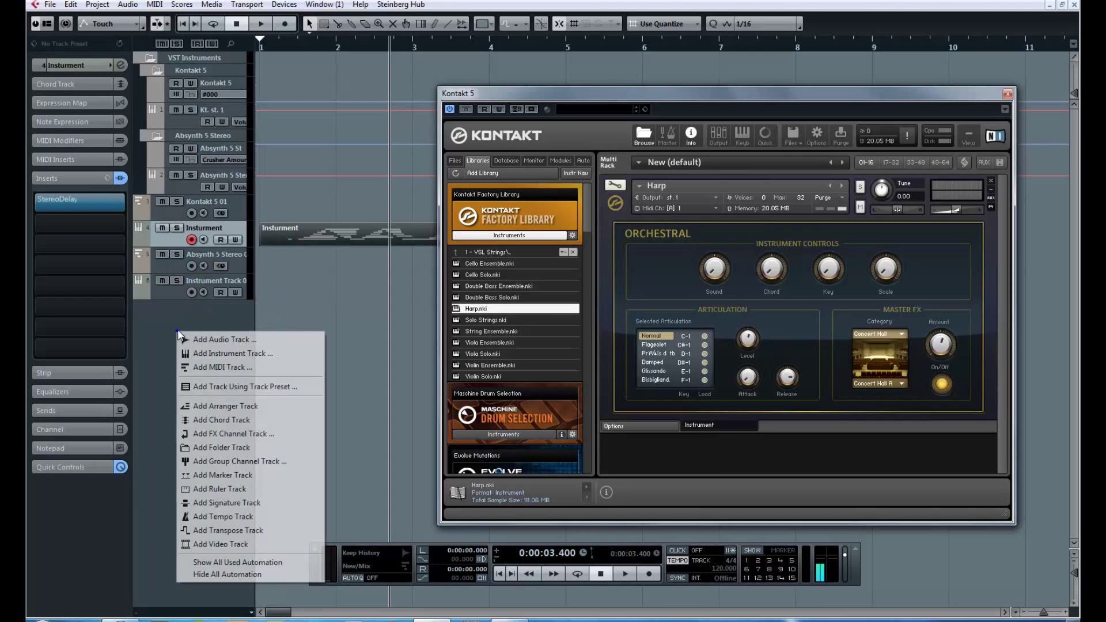
{"action": "left_click", "coordinate": [196, 370]}
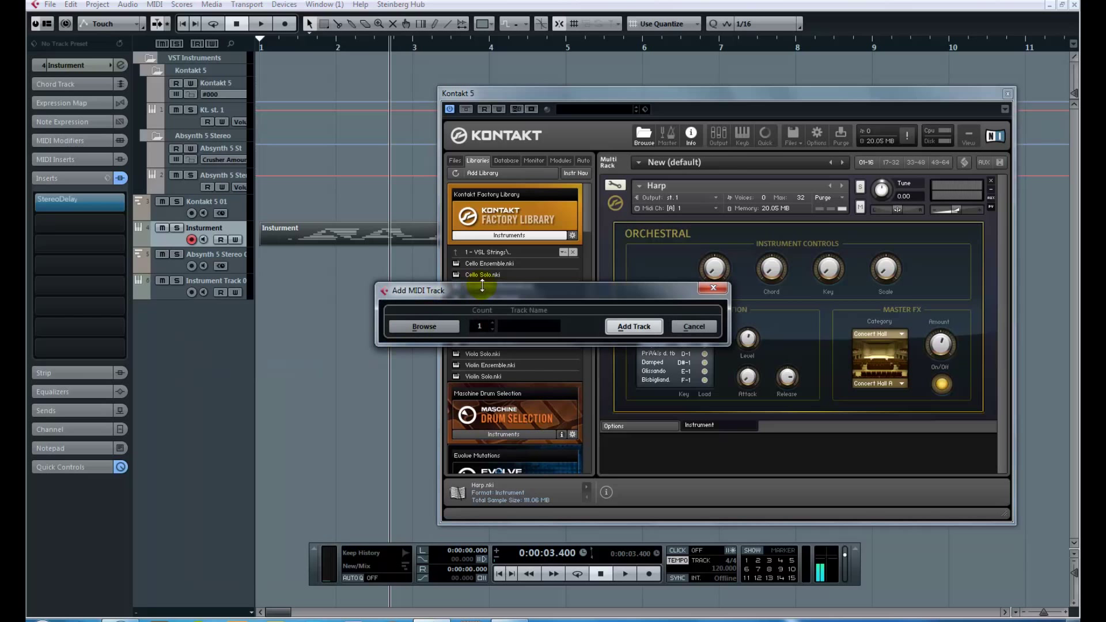
{"action": "left_click_drag", "start_coordinate": [479, 296], "coordinate": [439, 289]}
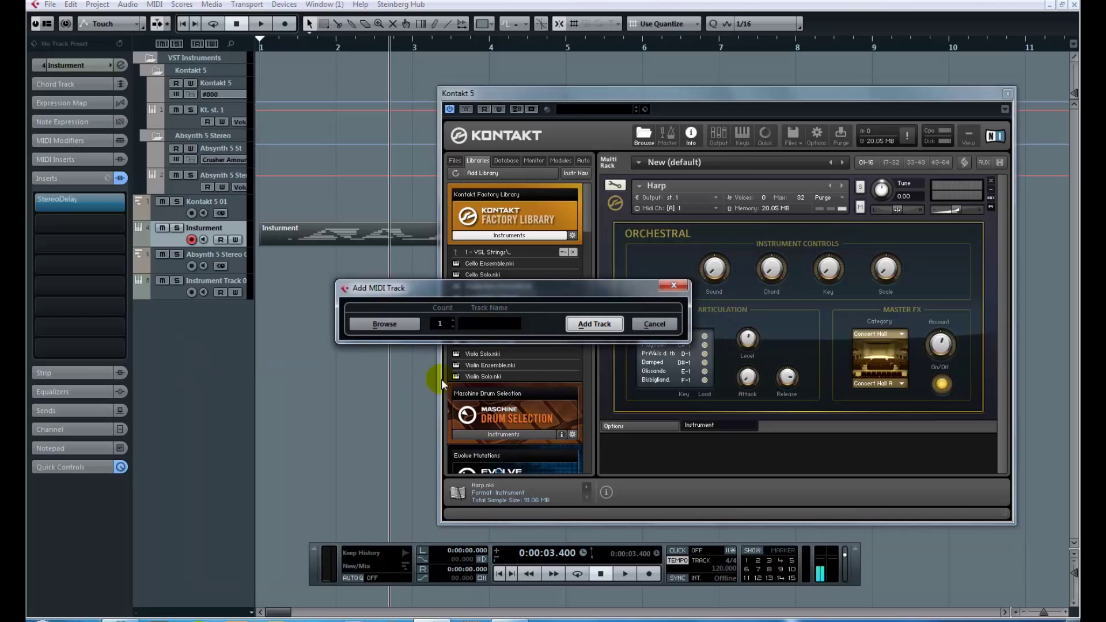
{"action": "left_click", "coordinate": [582, 328]}
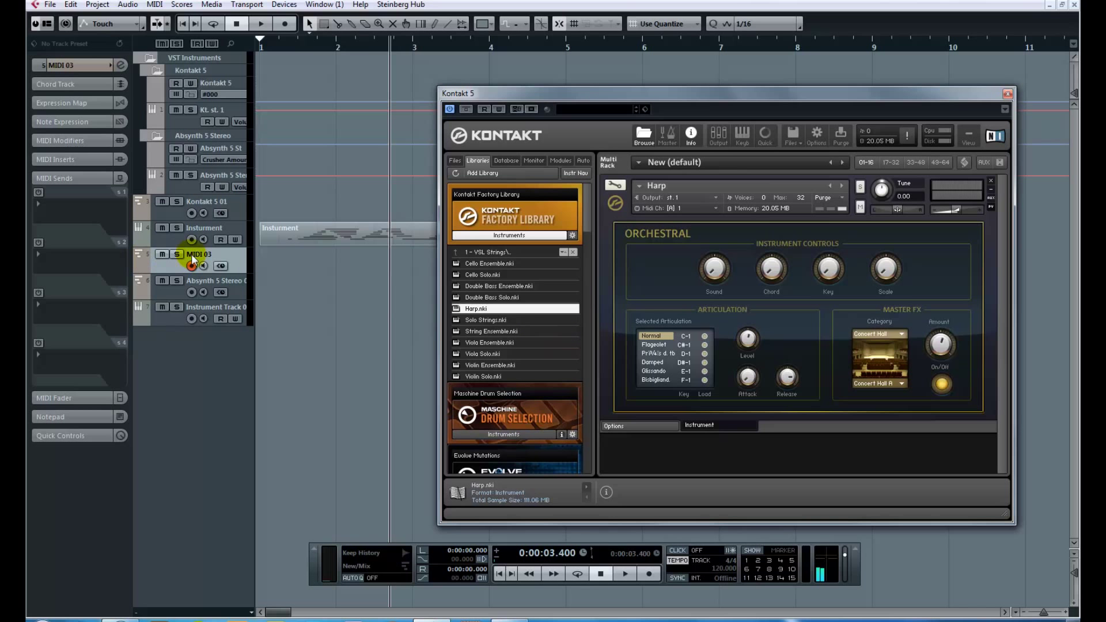
{"action": "left_click_drag", "start_coordinate": [191, 254], "coordinate": [209, 331]}
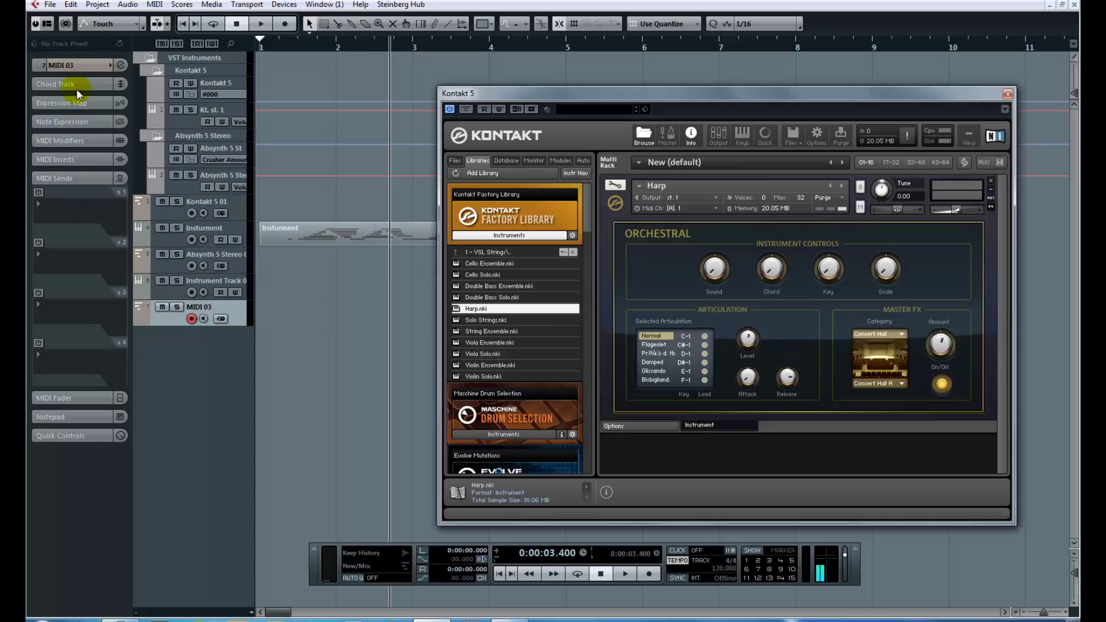
Show the MIDI 03 track's basic settings and examine its available output routing destinations without changing the selection
{"action": "left_click", "coordinate": [69, 63]}
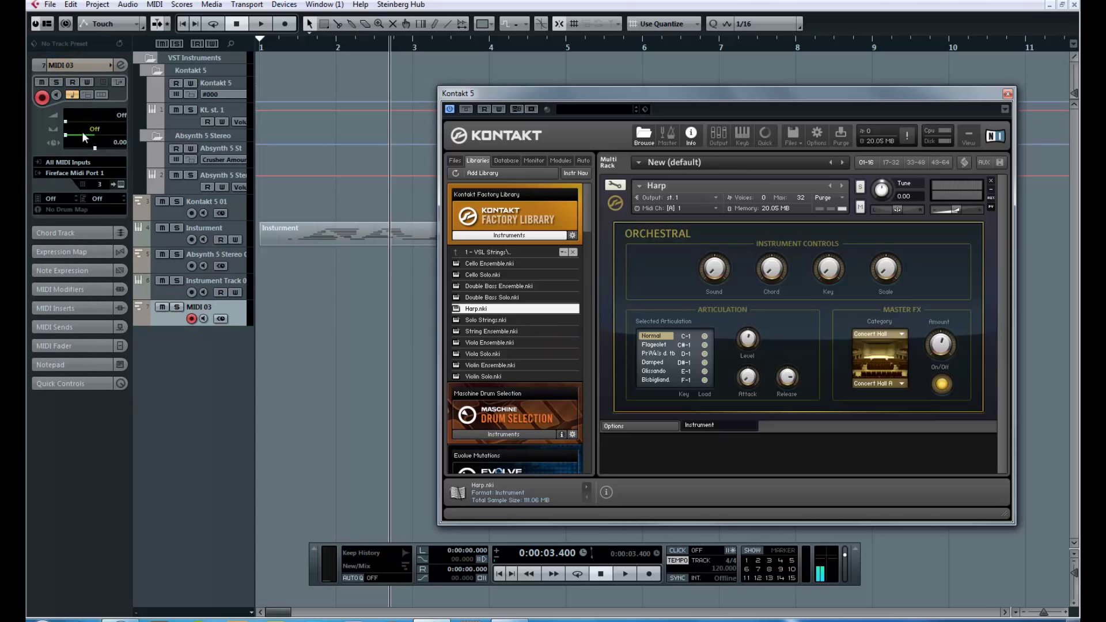
{"action": "left_click", "coordinate": [74, 173]}
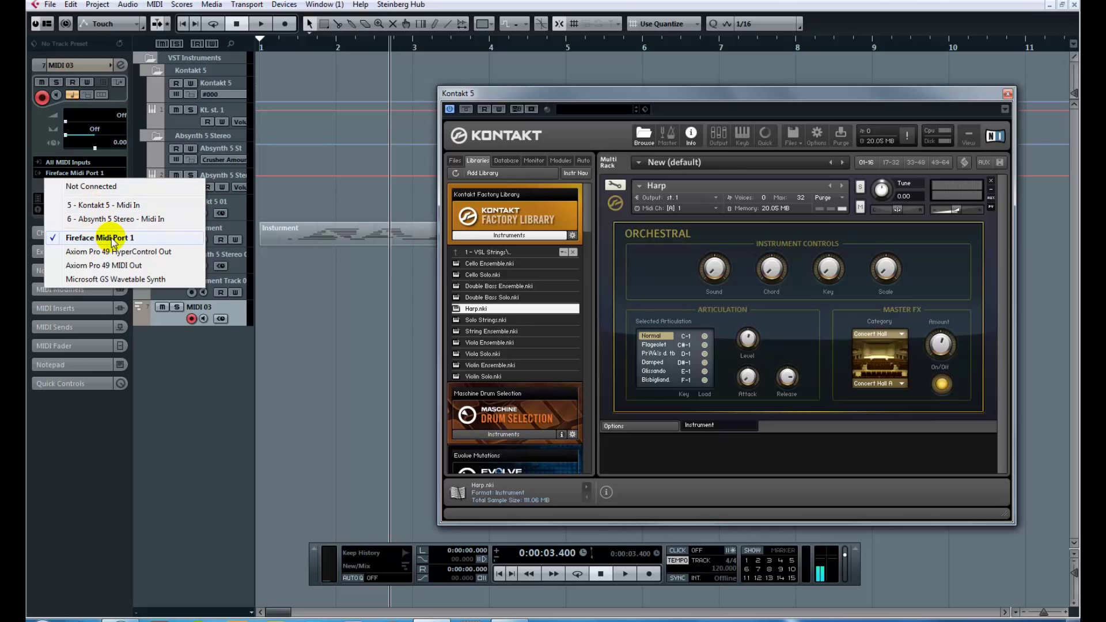
{"action": "left_click", "coordinate": [189, 385]}
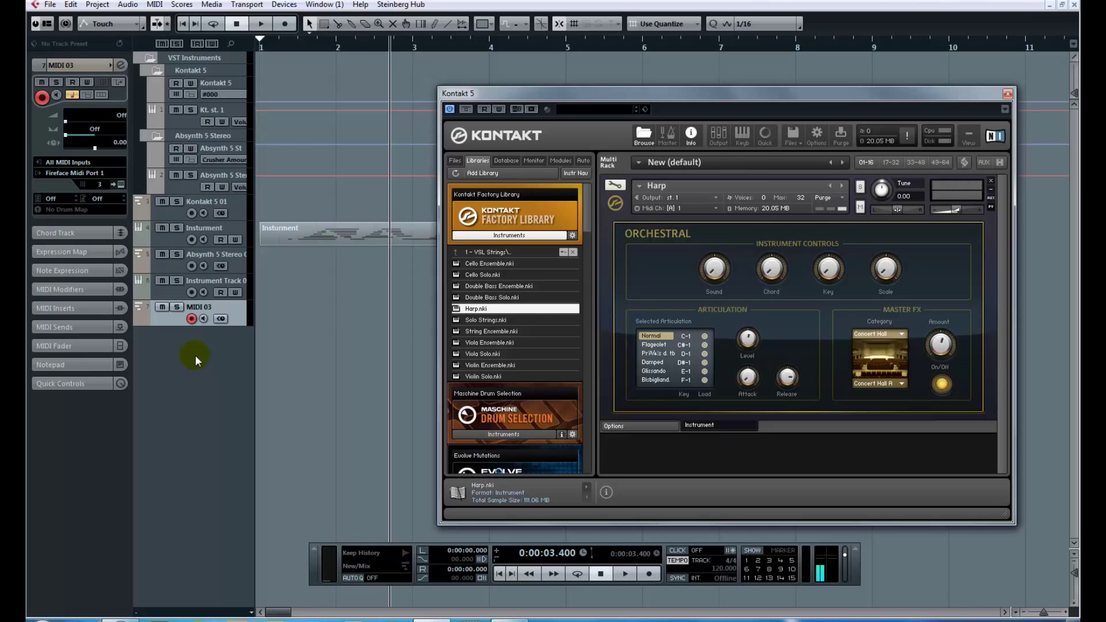
{"action": "left_click", "coordinate": [105, 173]}
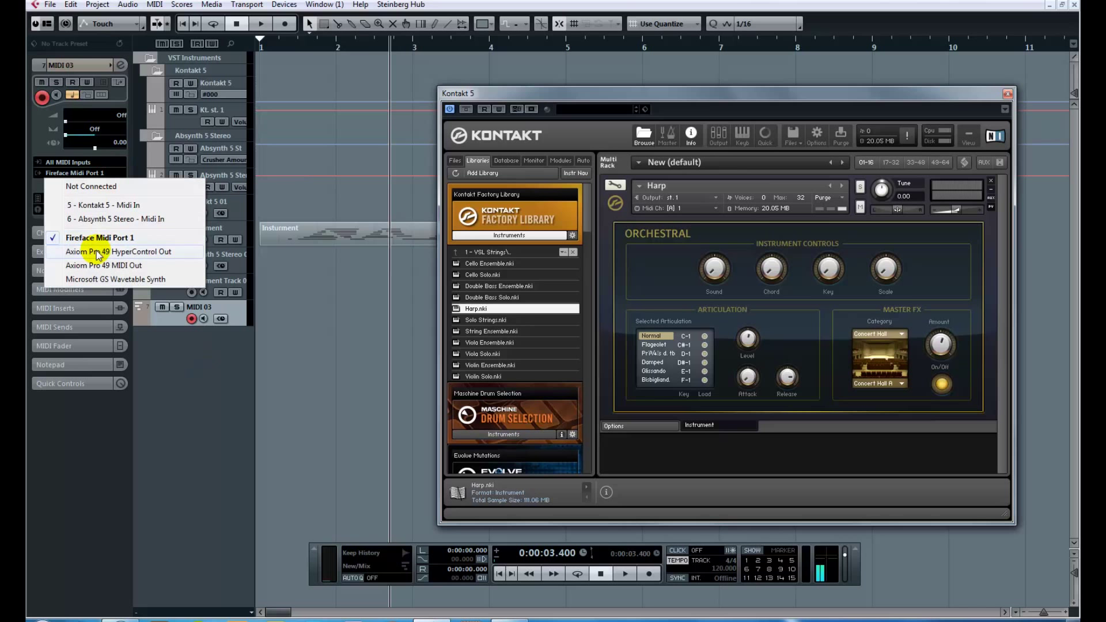
{"action": "left_click", "coordinate": [180, 333]}
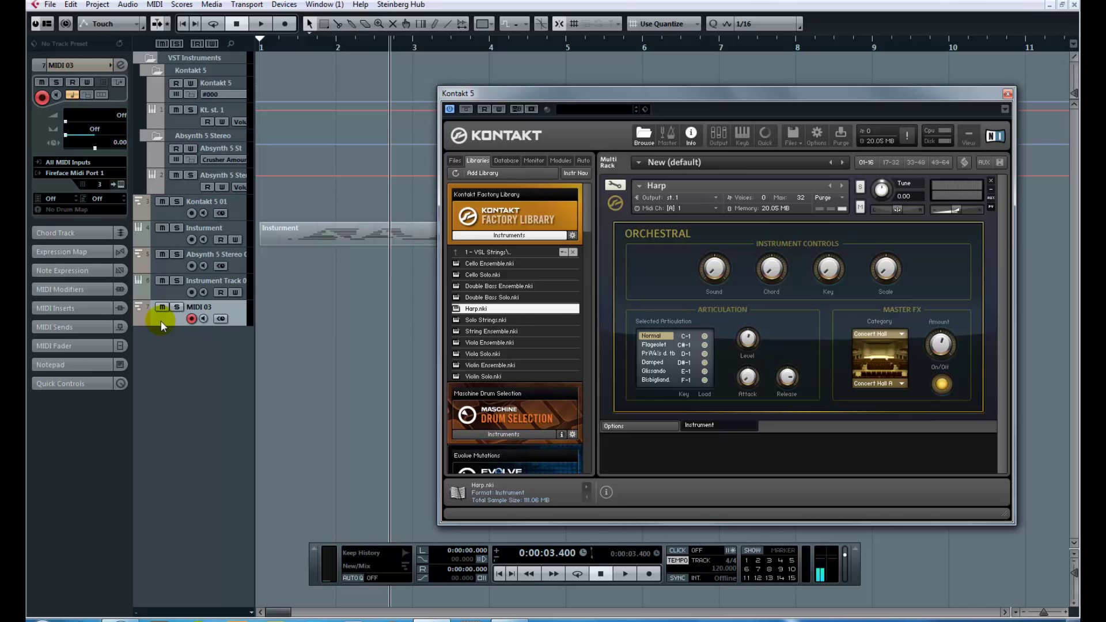
{"action": "left_click", "coordinate": [72, 174]}
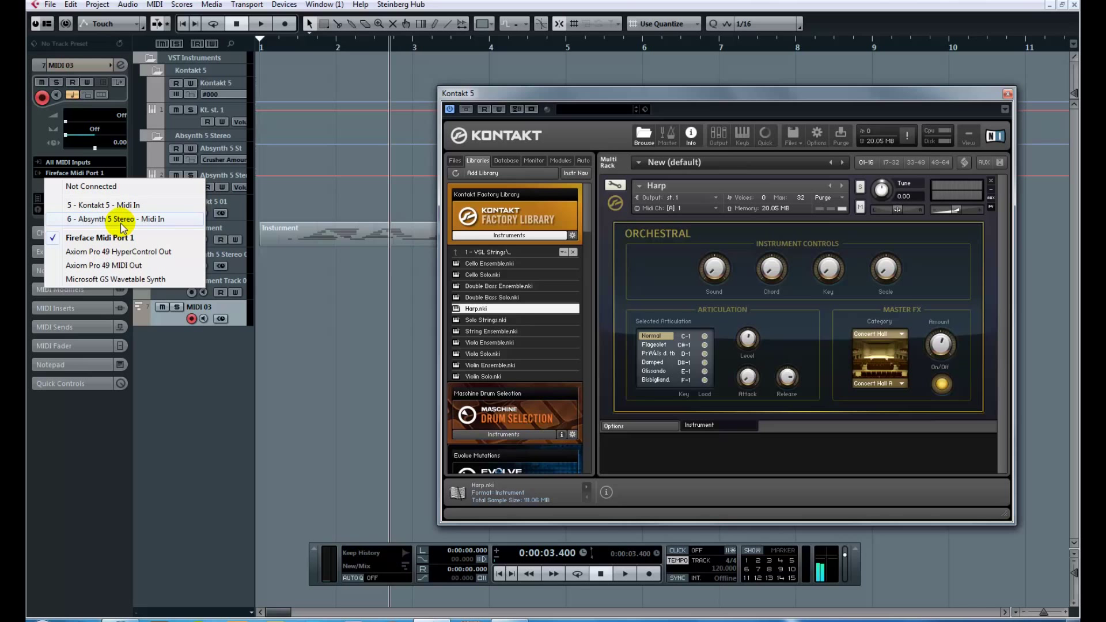
{"action": "left_click", "coordinate": [198, 365]}
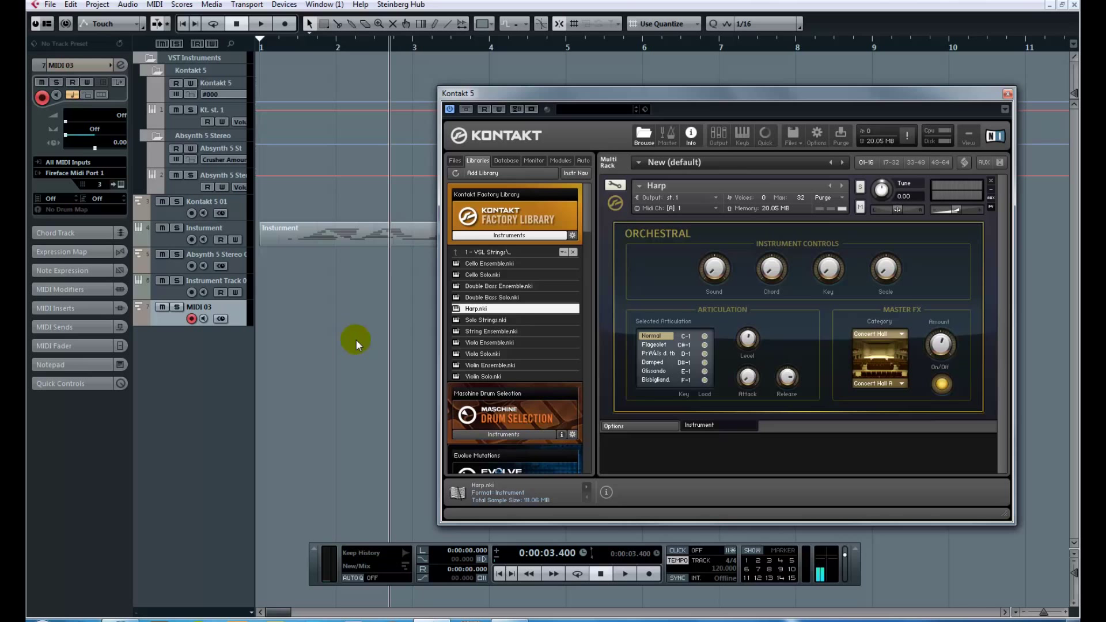
Open the VST Instruments rack, check its entry among the devices, and position the rack over the Kontakt 5 window
{"action": "key", "text": "F11"}
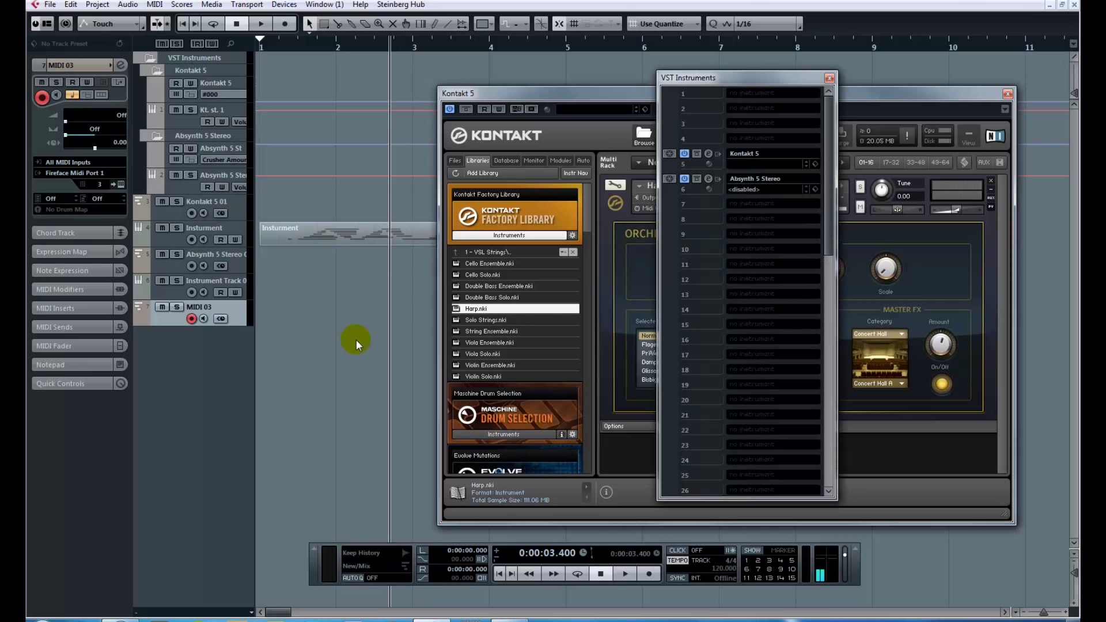
{"action": "left_click", "coordinate": [284, 4]}
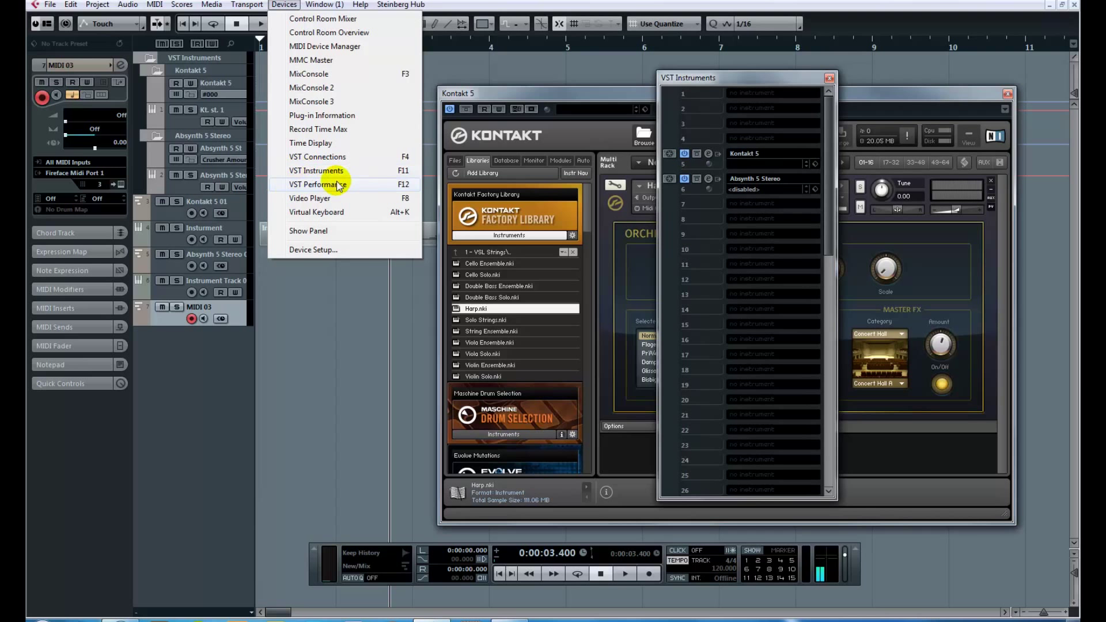
{"action": "left_click", "coordinate": [765, 79]}
{"action": "left_click_drag", "start_coordinate": [765, 78], "coordinate": [668, 100]}
{"action": "left_click_drag", "start_coordinate": [732, 233], "coordinate": [765, 216]}
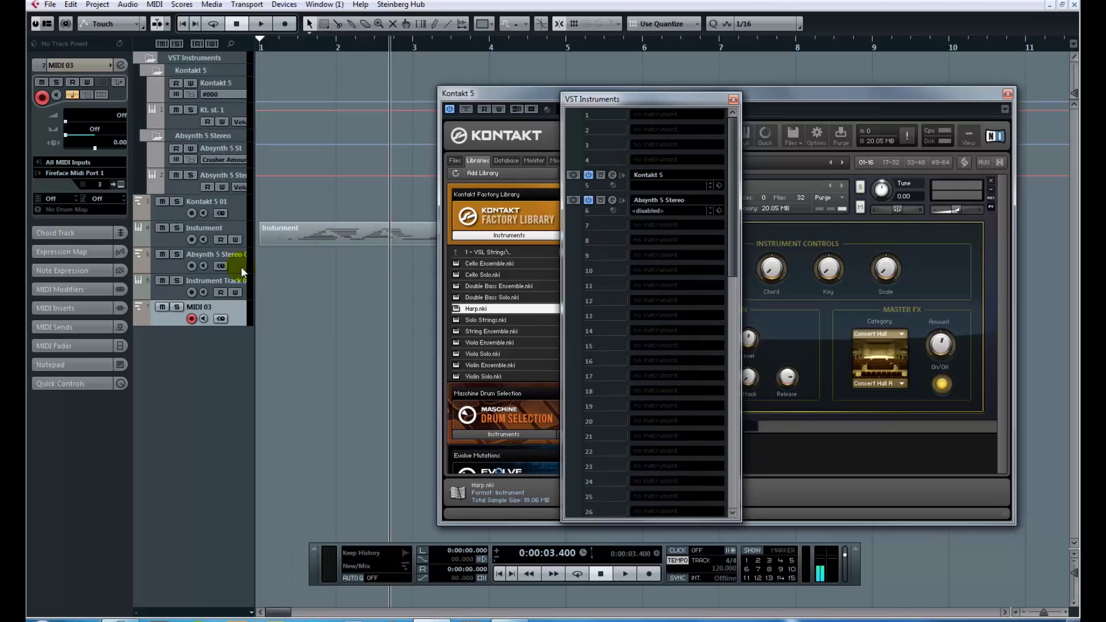
Compare the Insturment and MIDI 03 tracks, then inspect the VST Instruments folder's Absynth 5 Stereo and Kontakt 5 tracks
{"action": "left_click", "coordinate": [210, 227]}
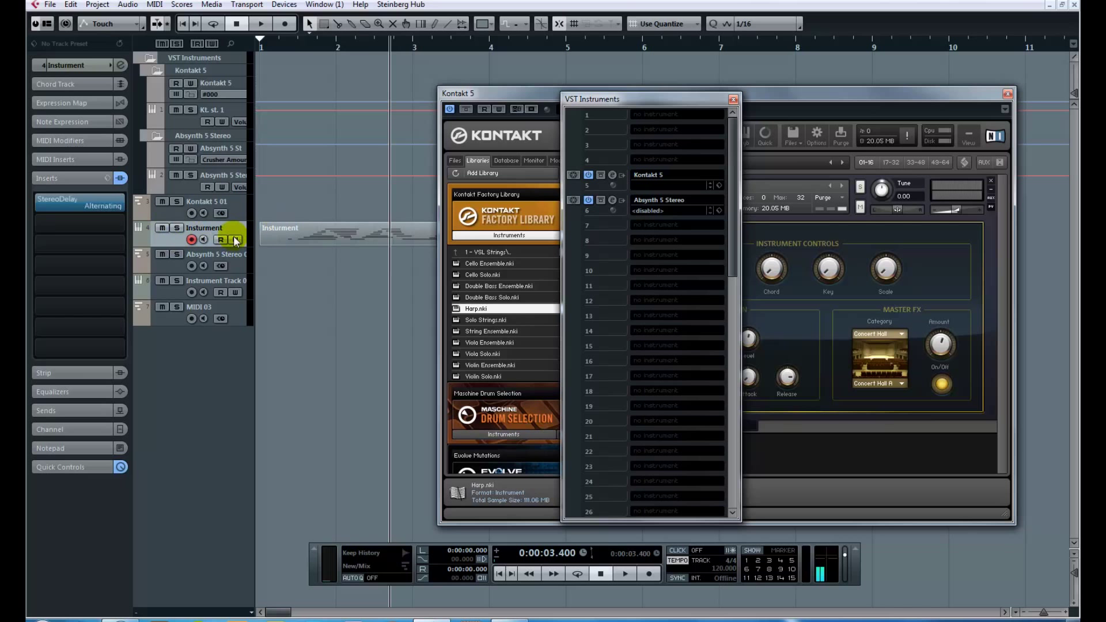
{"action": "left_click", "coordinate": [217, 308]}
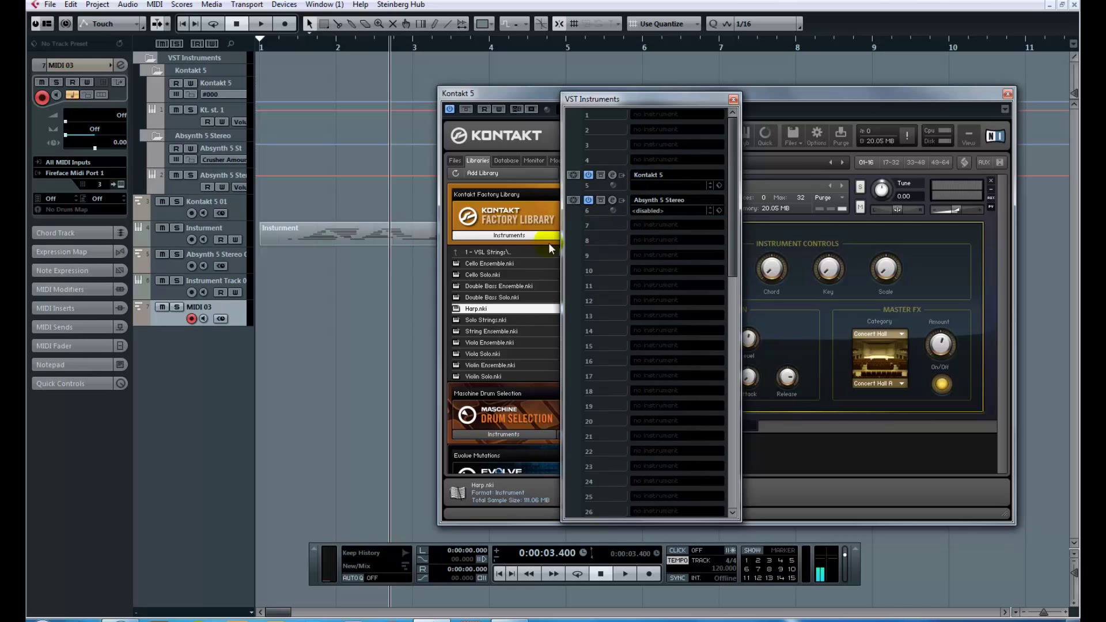
{"action": "left_click", "coordinate": [151, 57]}
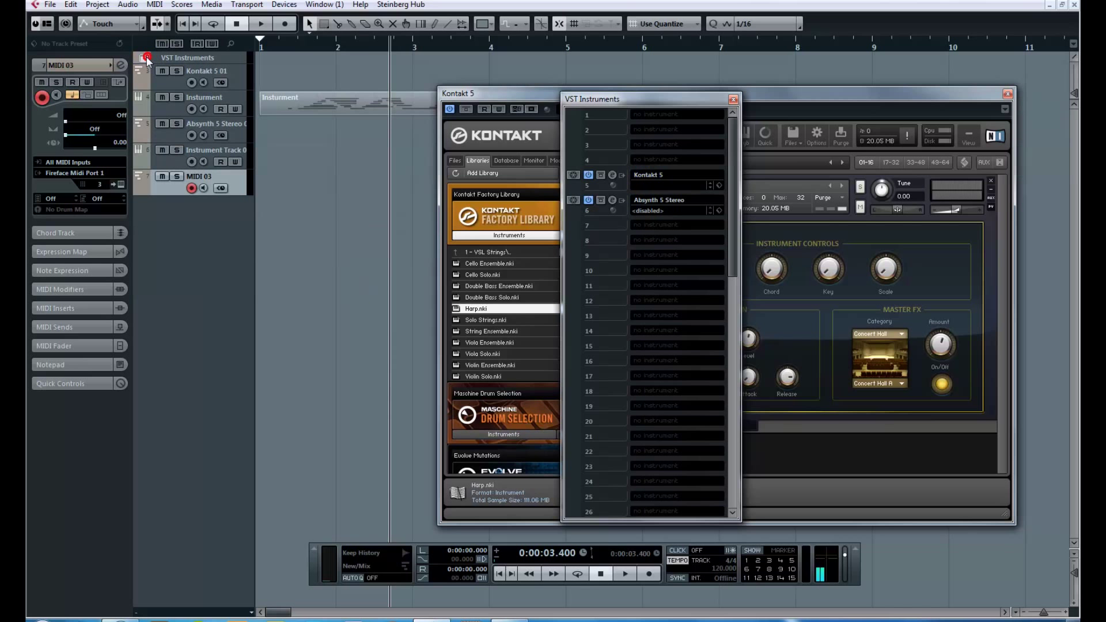
{"action": "left_click", "coordinate": [151, 57]}
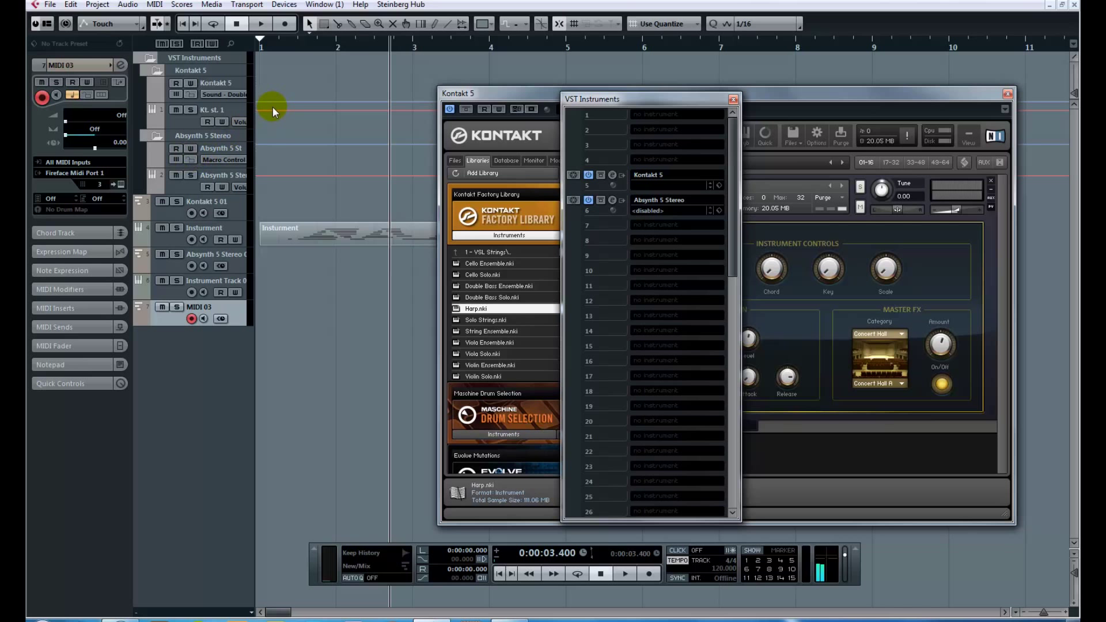
{"action": "left_click", "coordinate": [178, 170]}
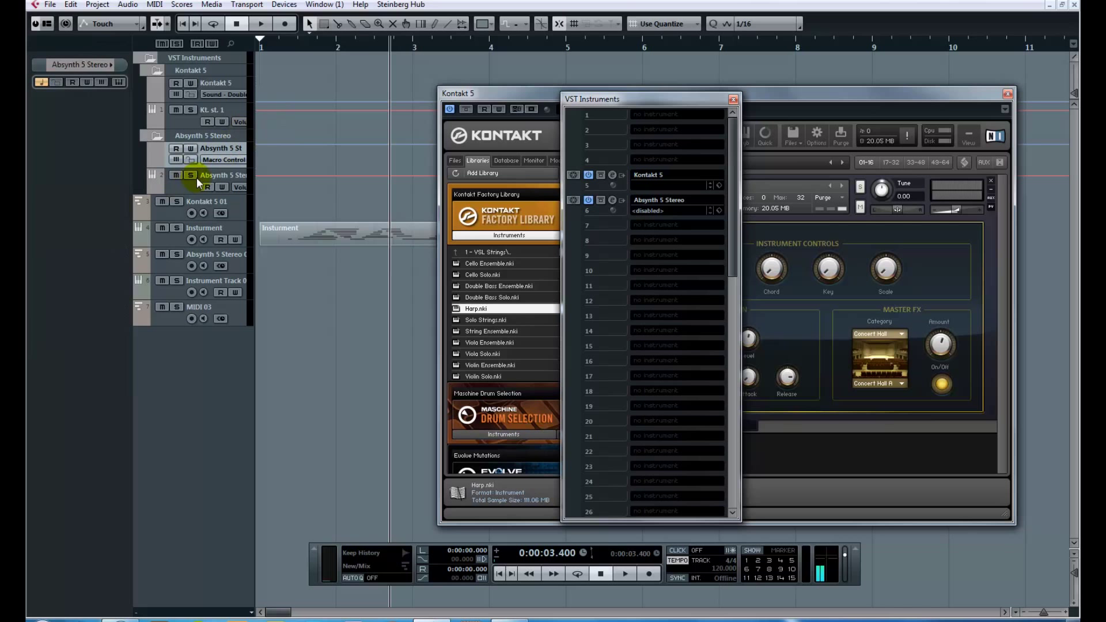
{"action": "left_click", "coordinate": [206, 174]}
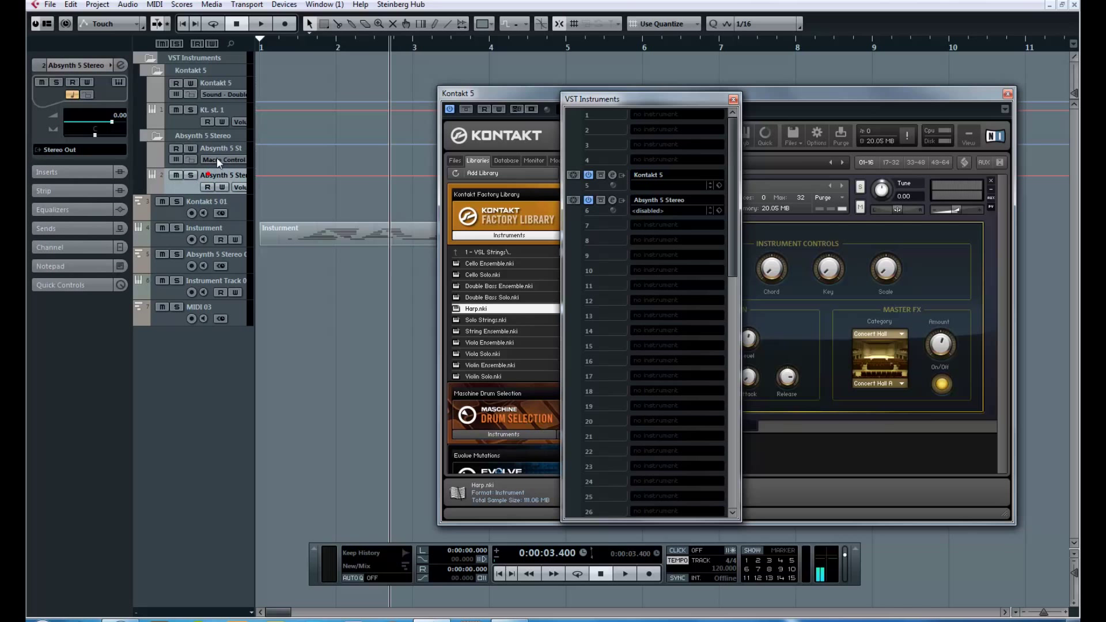
{"action": "left_click", "coordinate": [216, 81]}
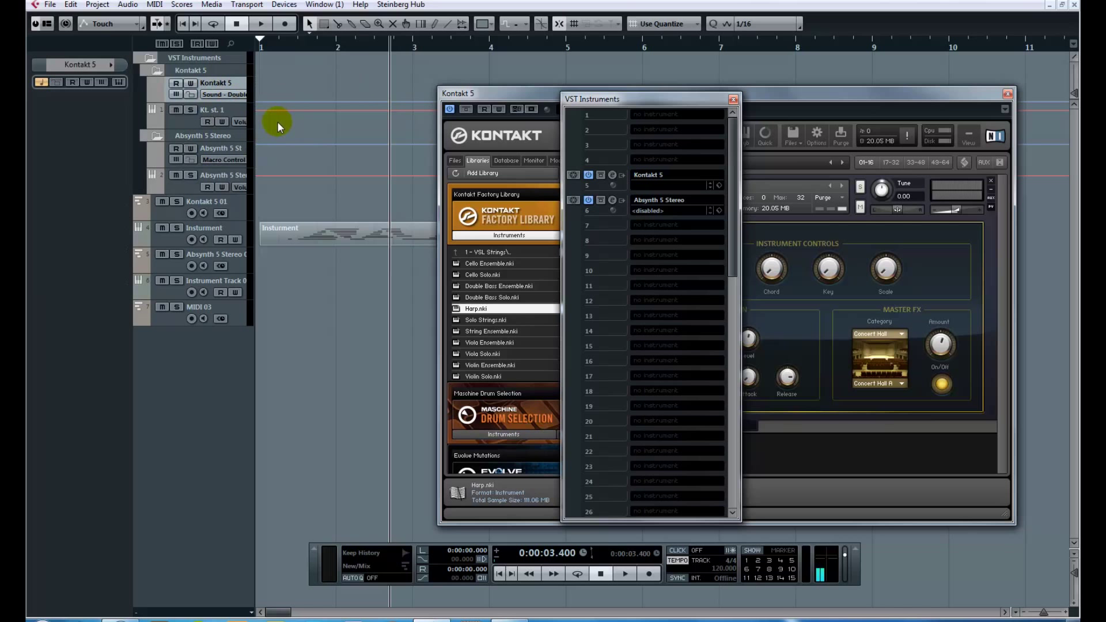
Route the MIDI 03 track's output to 5 - Kontakt 5 - Midi In
{"action": "left_click", "coordinate": [234, 313]}
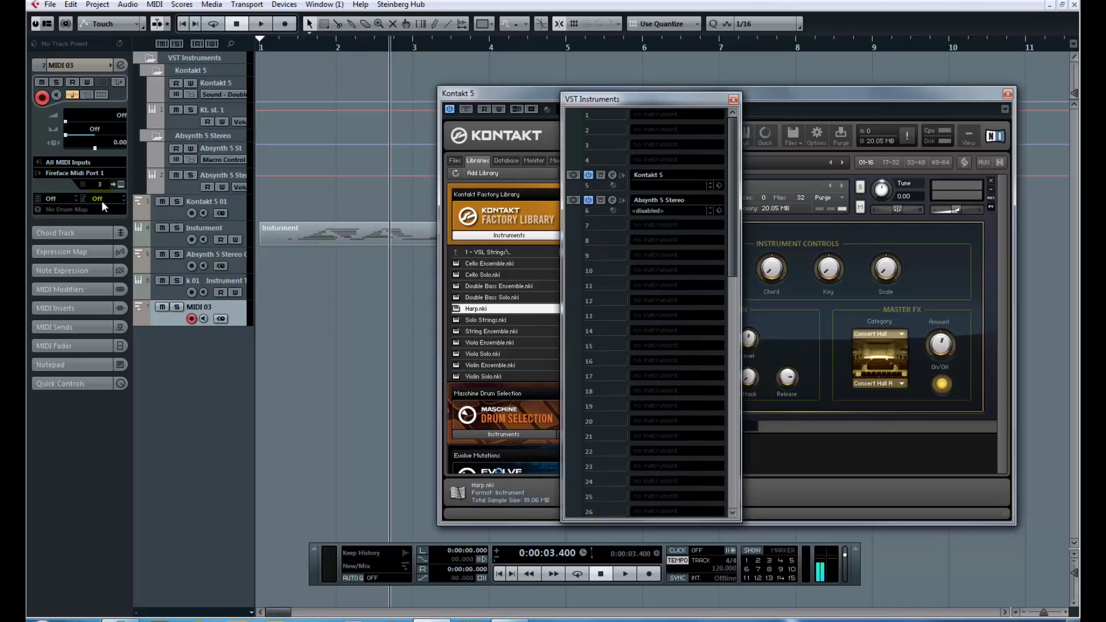
{"action": "left_click", "coordinate": [60, 172]}
{"action": "left_click", "coordinate": [72, 195]}
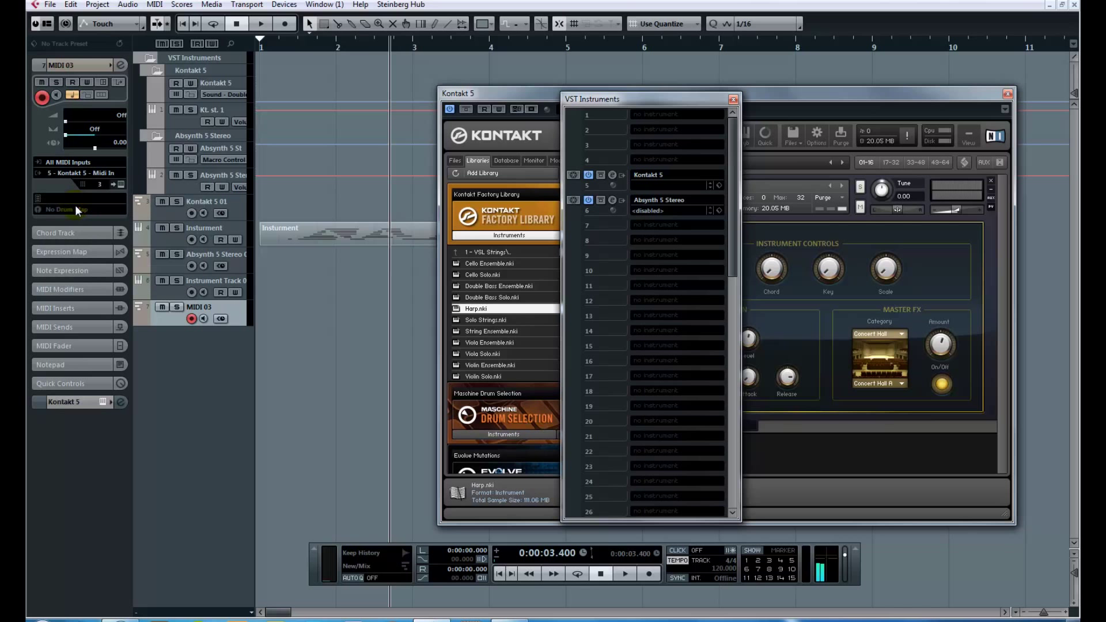
Check the instrument loaded in the rack's Kontakt 5, close its window, and set the MIDI 03 track's channel to 1
{"action": "left_click", "coordinate": [613, 175]}
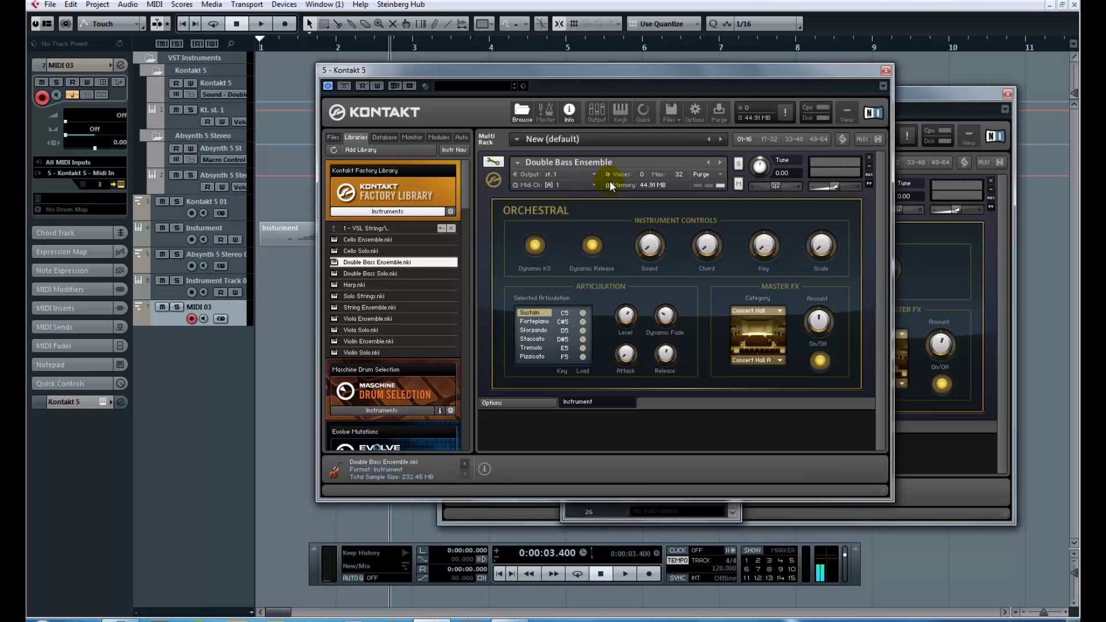
{"action": "left_click", "coordinate": [887, 69]}
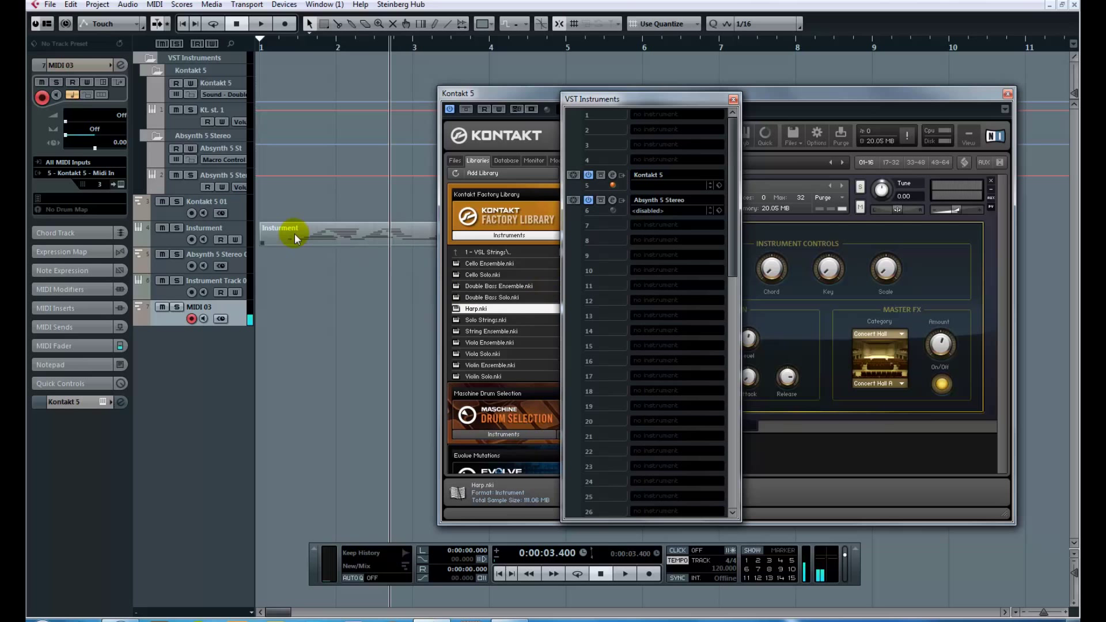
{"action": "left_click", "coordinate": [99, 184]}
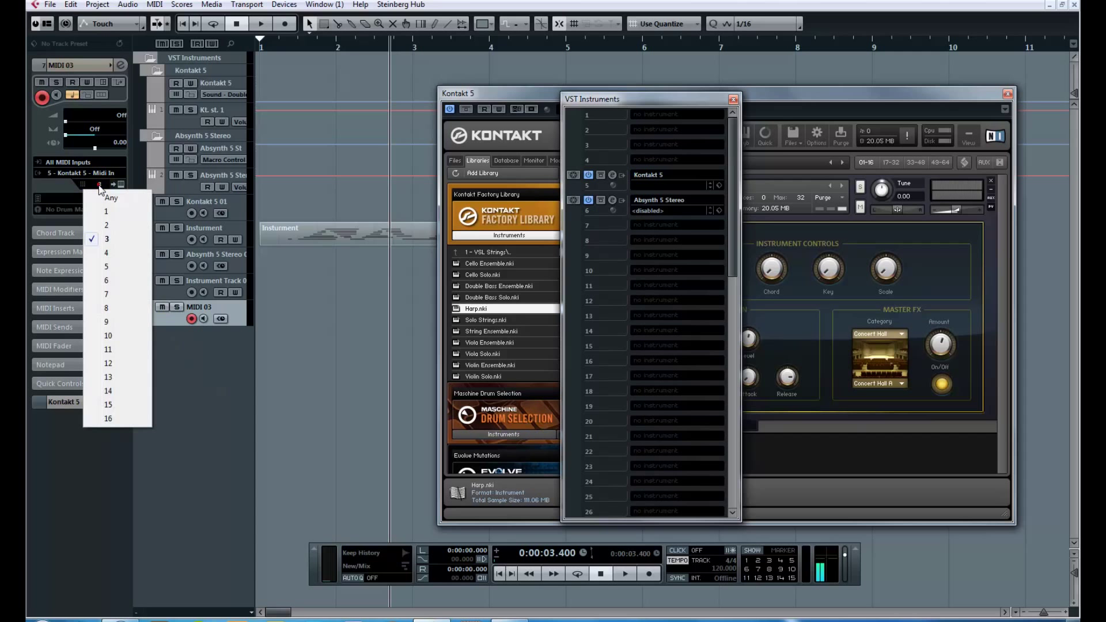
{"action": "left_click", "coordinate": [104, 210]}
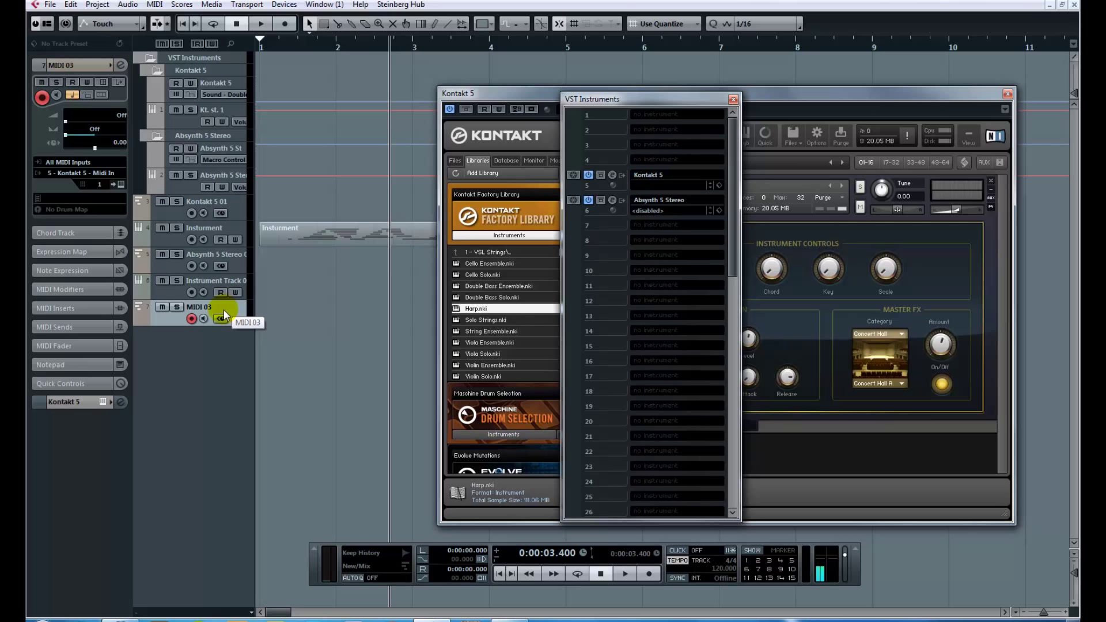
Show the MIDI 03 track's MIDI Sends section and activate its first send slot
{"action": "left_click", "coordinate": [92, 327]}
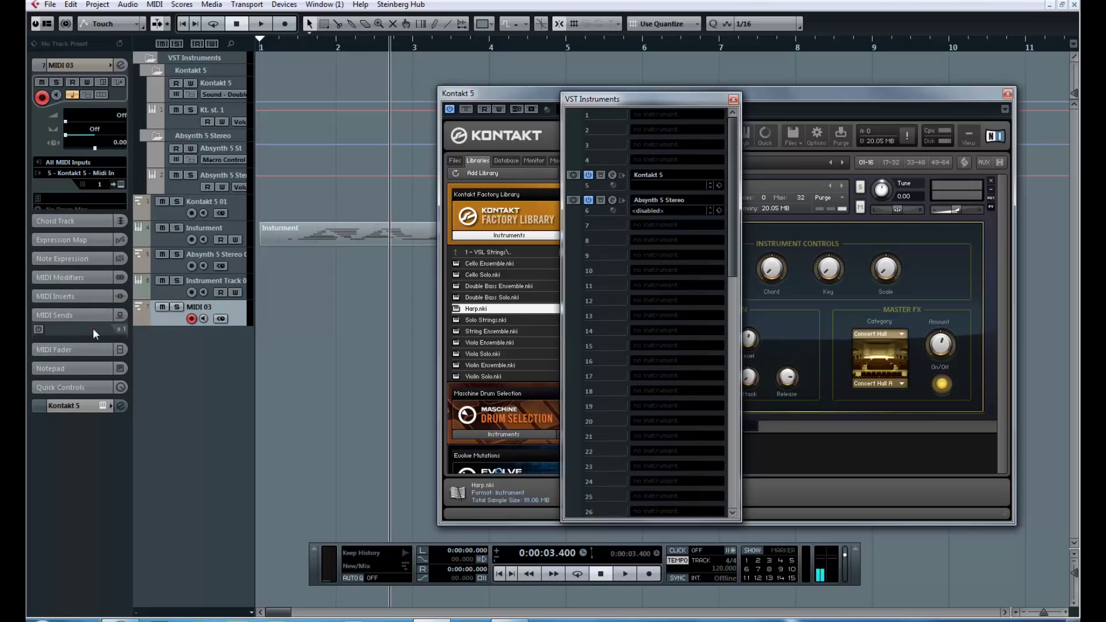
{"action": "left_click", "coordinate": [71, 176]}
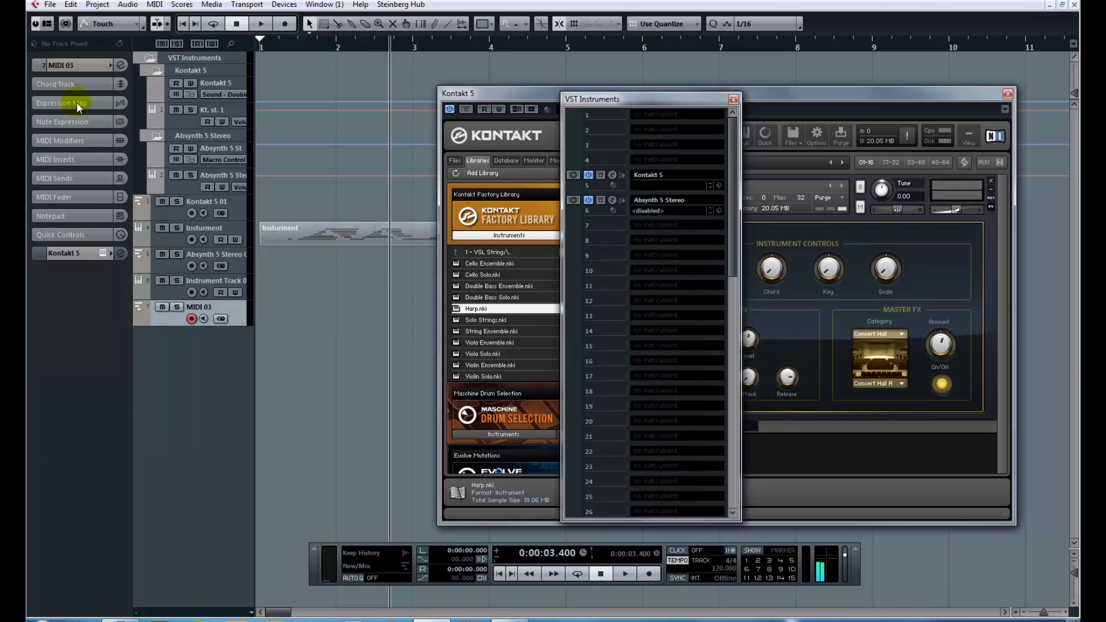
{"action": "left_click", "coordinate": [78, 62]}
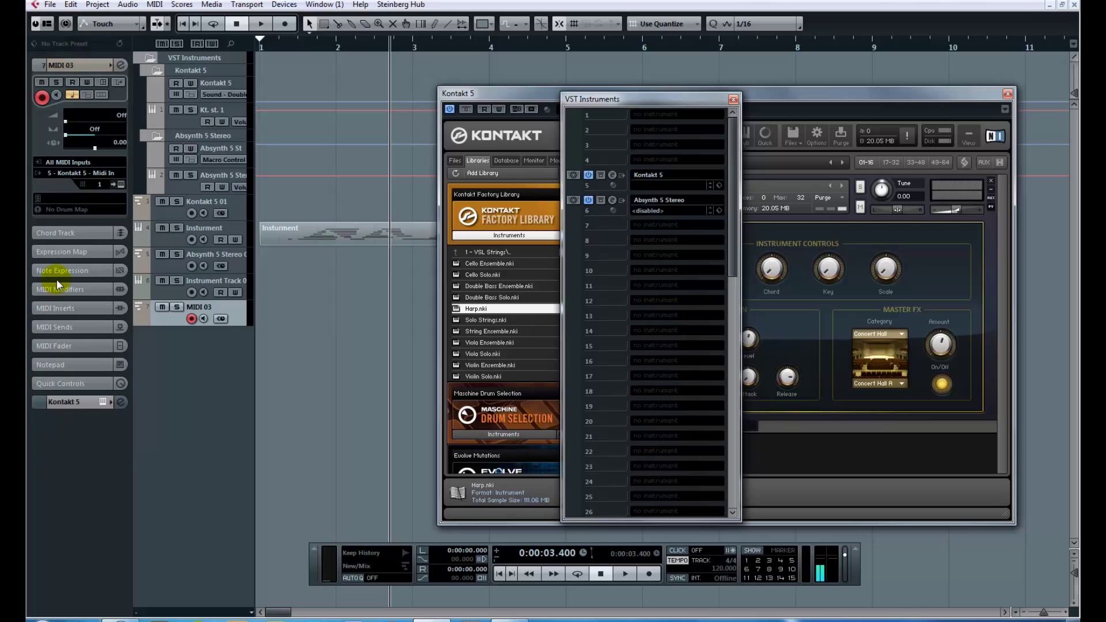
{"action": "left_click", "coordinate": [62, 328]}
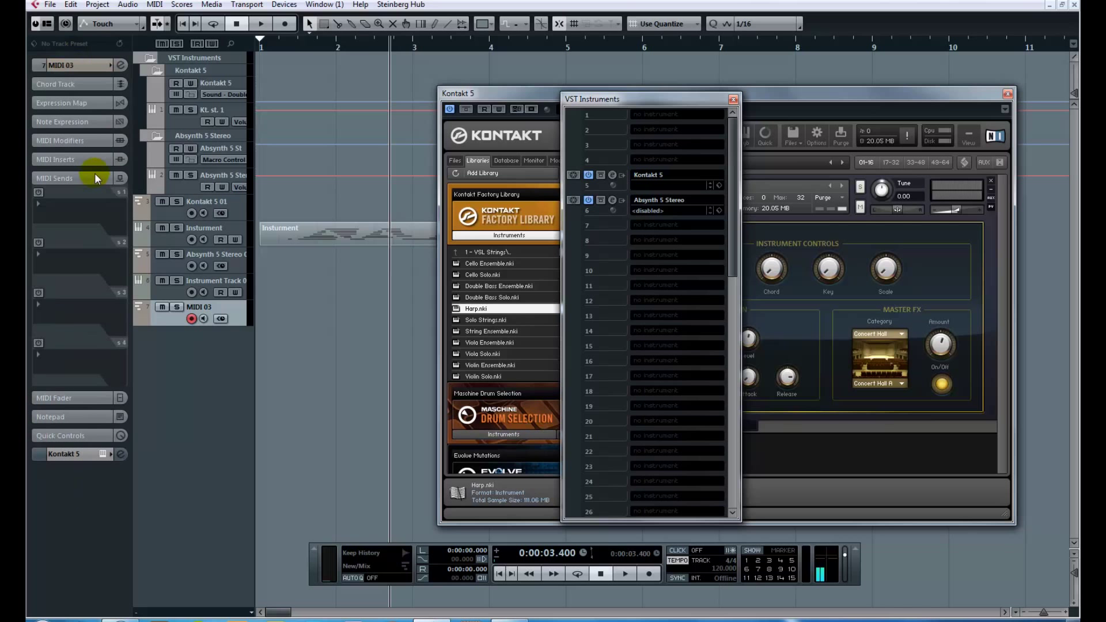
{"action": "right_click", "coordinate": [57, 488]}
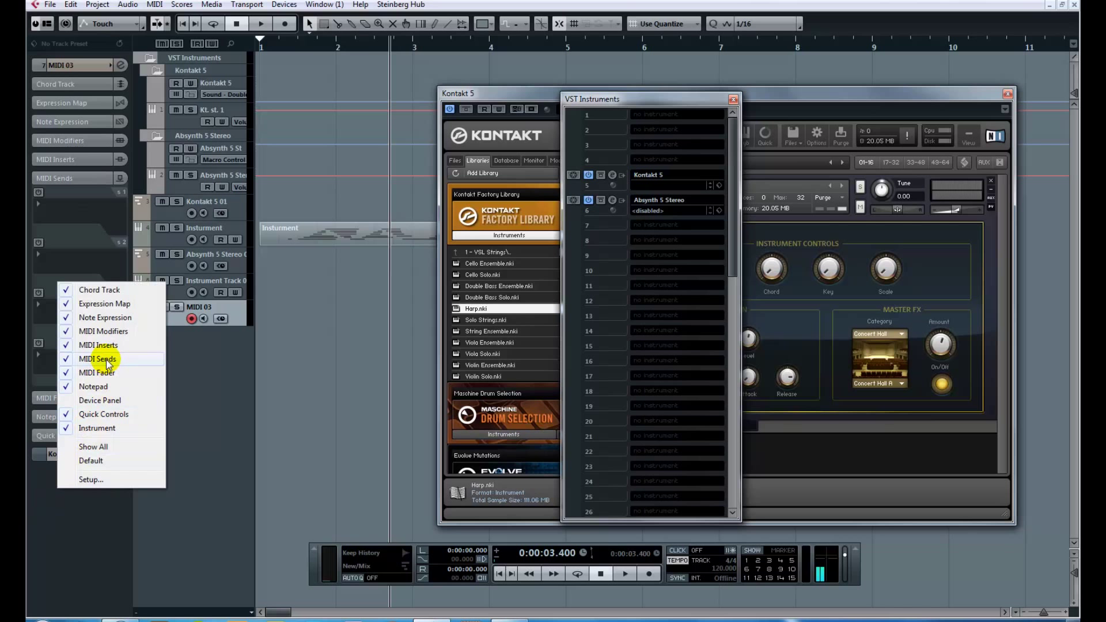
{"action": "left_click", "coordinate": [199, 362]}
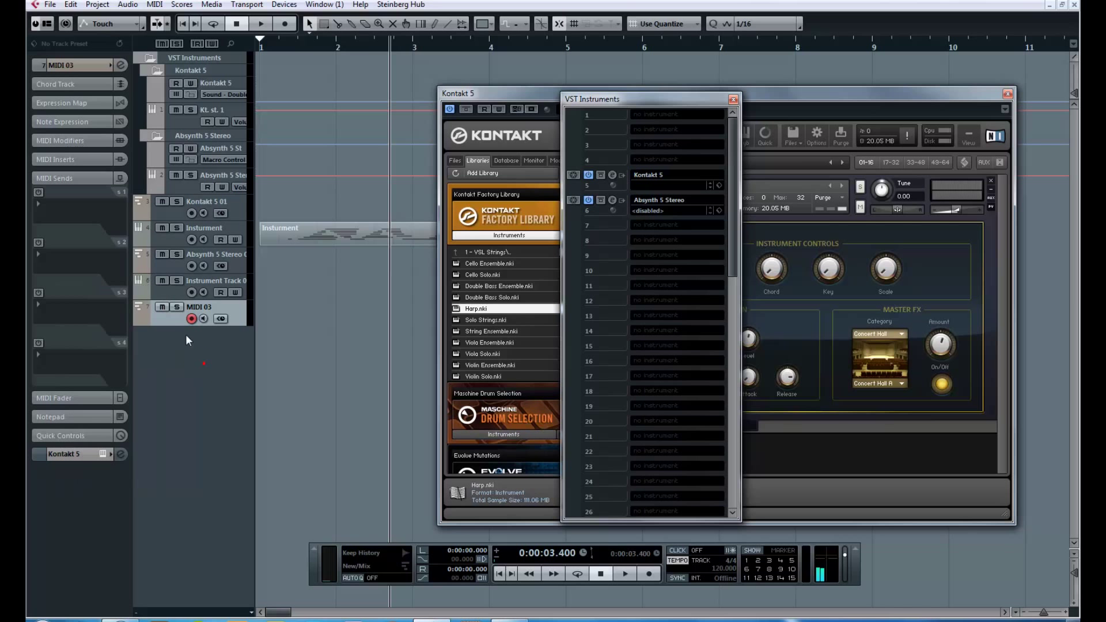
{"action": "left_click", "coordinate": [38, 192]}
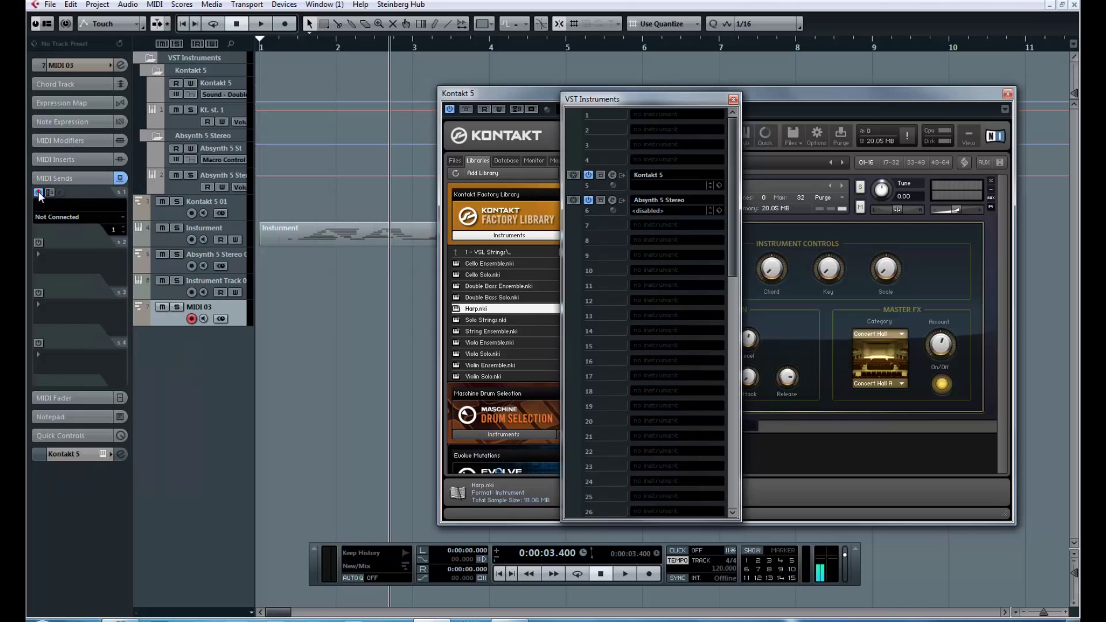
Route the MIDI 03 track's first MIDI send to 6 - Absynth 5 Stereo - Midi In and look through its available effects
{"action": "left_click", "coordinate": [61, 223]}
{"action": "left_click", "coordinate": [77, 262]}
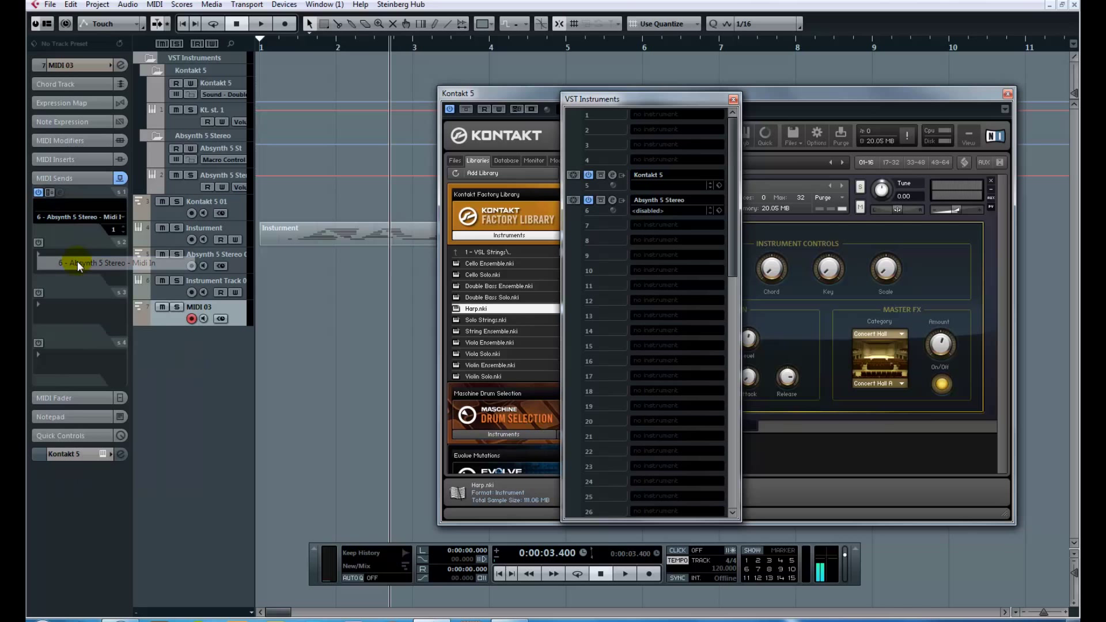
{"action": "left_click", "coordinate": [85, 206]}
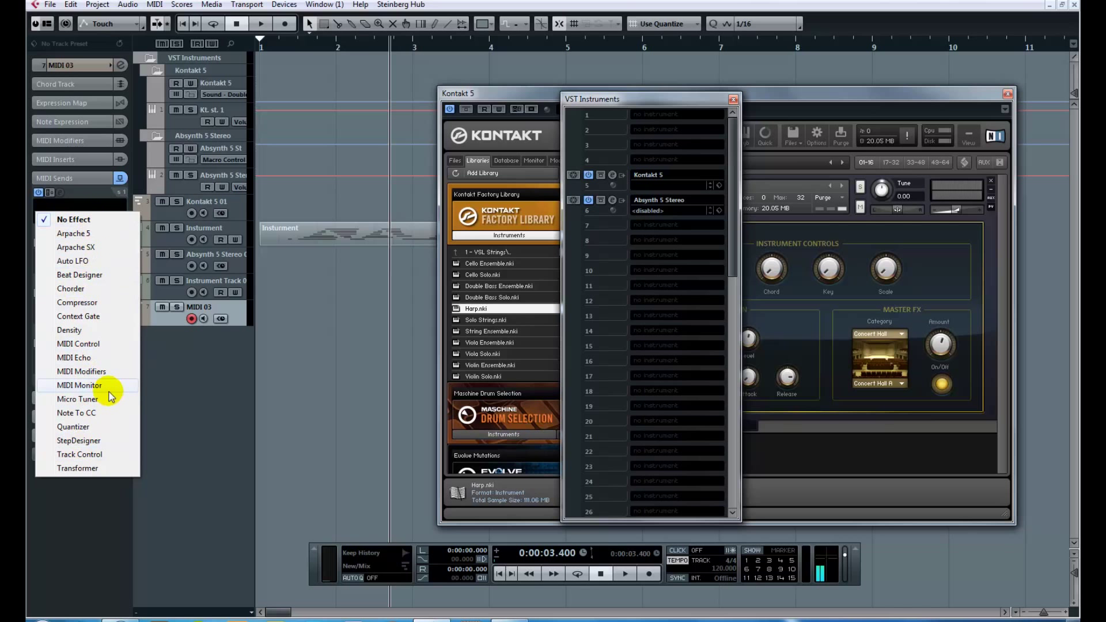
{"action": "left_click", "coordinate": [229, 426]}
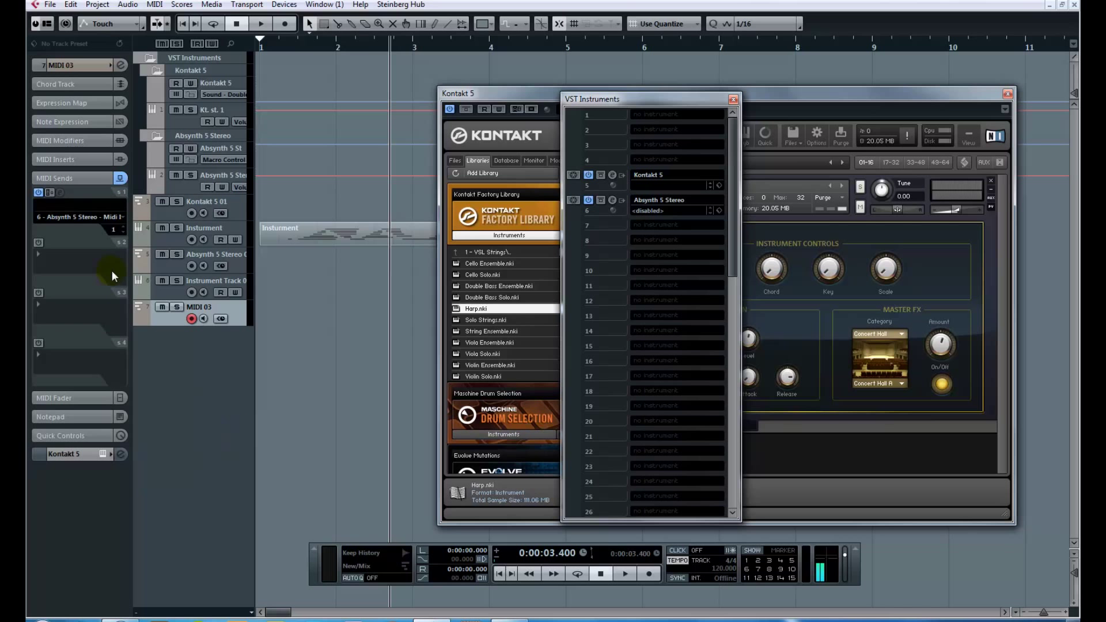
Check the MIDI 03 track's main output routing, then switch its first MIDI send off and on to compare the sound
{"action": "left_click", "coordinate": [78, 64]}
{"action": "left_click", "coordinate": [188, 316]}
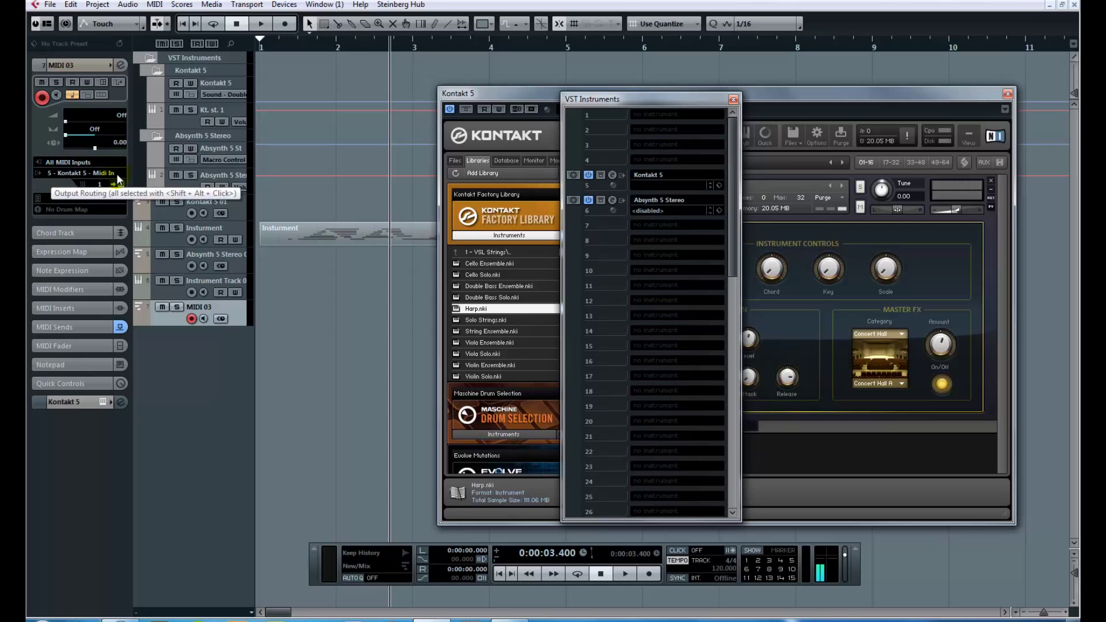
{"action": "left_click", "coordinate": [74, 324]}
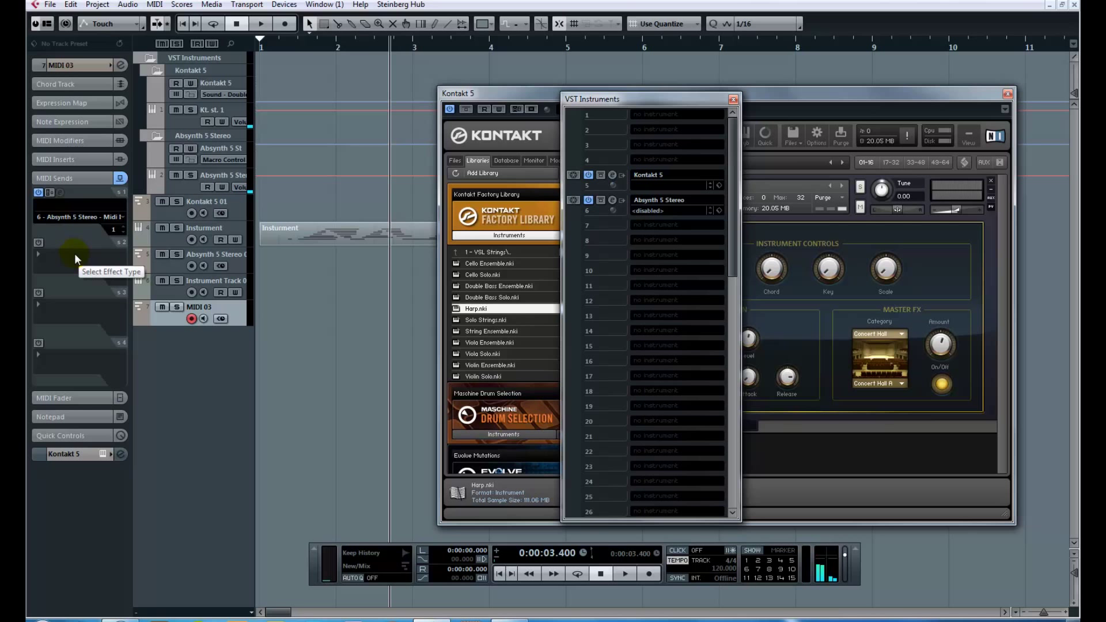
{"action": "left_click", "coordinate": [38, 193]}
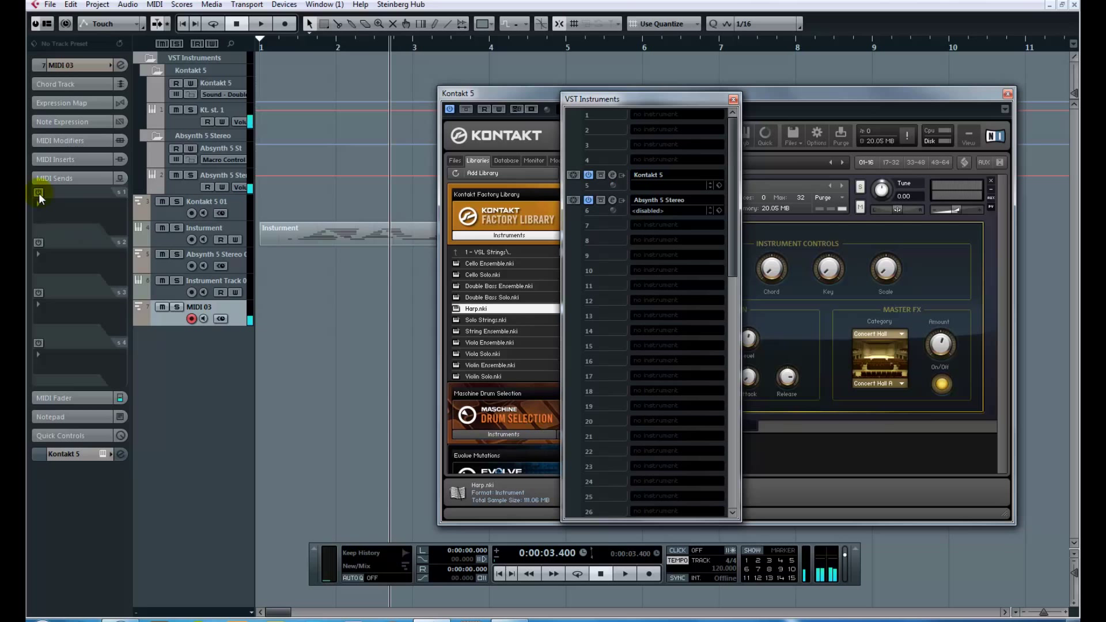
{"action": "left_click", "coordinate": [39, 192]}
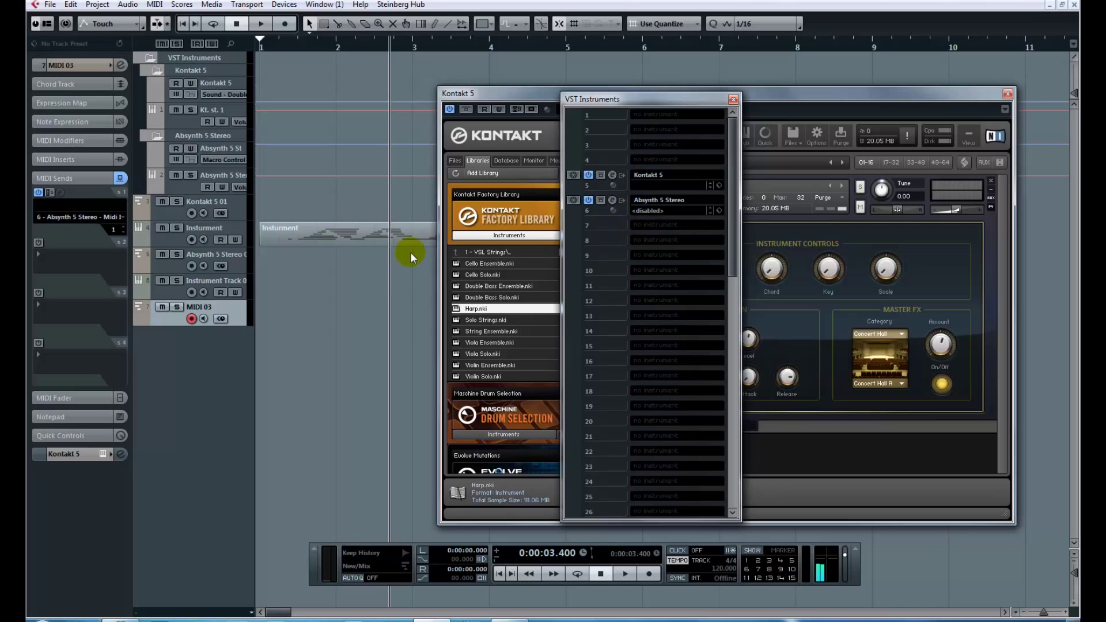
Add one MIDI track below MIDI 03 and set its channel to 1, keeping it routed to 5 - Kontakt 5 - Midi In
{"action": "left_click", "coordinate": [218, 310]}
{"action": "right_click", "coordinate": [184, 351]}
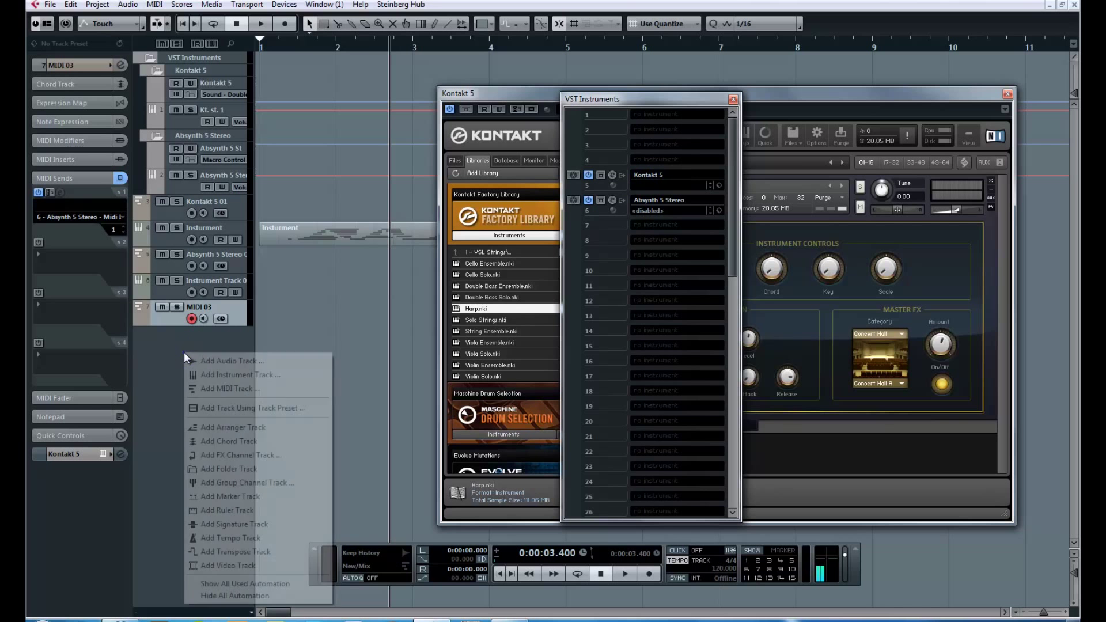
{"action": "left_click", "coordinate": [217, 388]}
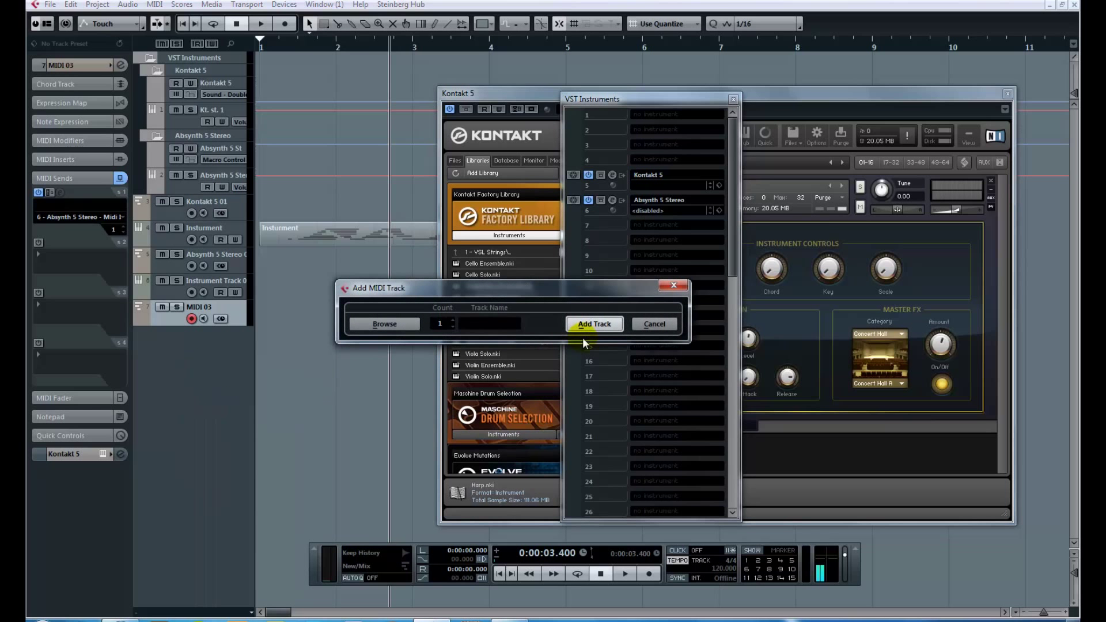
{"action": "left_click", "coordinate": [595, 324]}
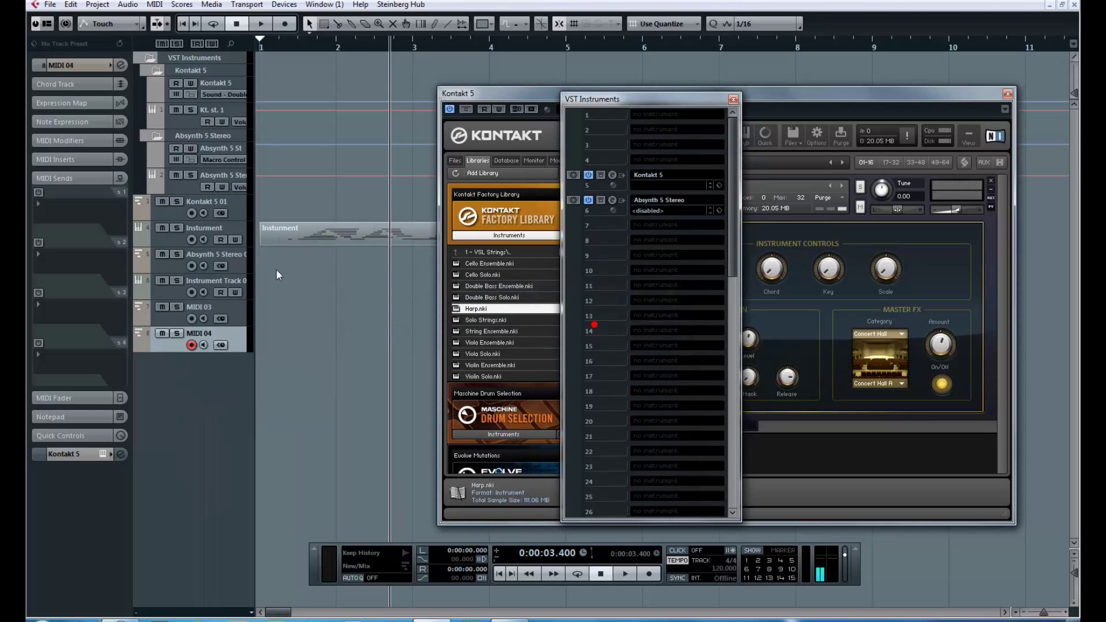
{"action": "left_click", "coordinate": [73, 62]}
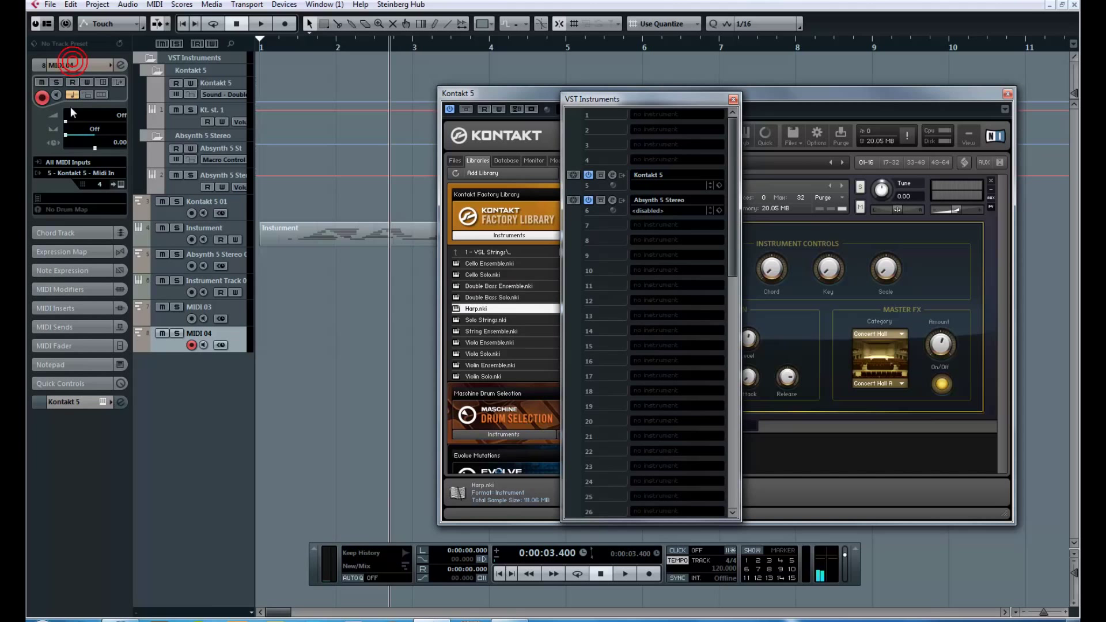
{"action": "left_click", "coordinate": [99, 184]}
{"action": "left_click", "coordinate": [104, 211]}
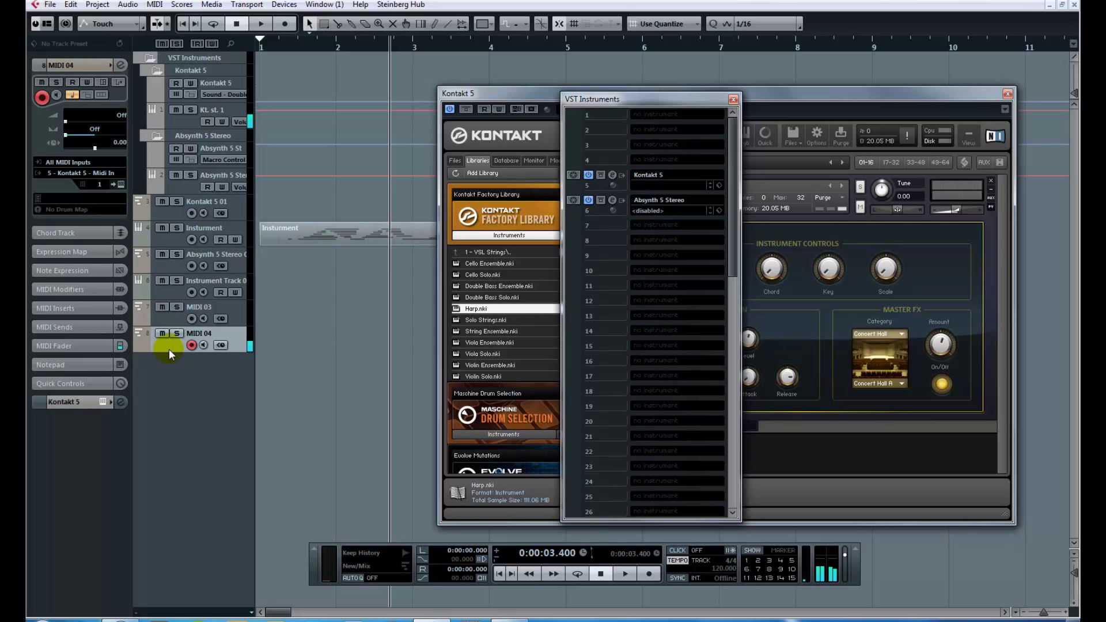
Compare the MIDI 03 and MIDI 04 tracks, then turn off the MIDI 03 track's first MIDI send
{"action": "left_click", "coordinate": [171, 320]}
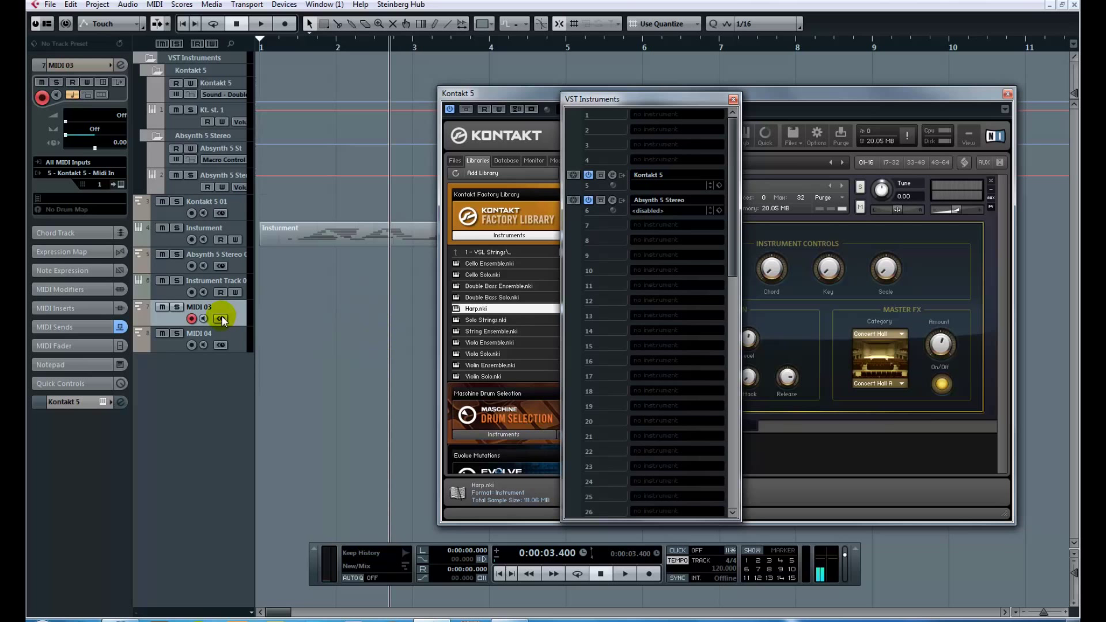
{"action": "left_click", "coordinate": [233, 332]}
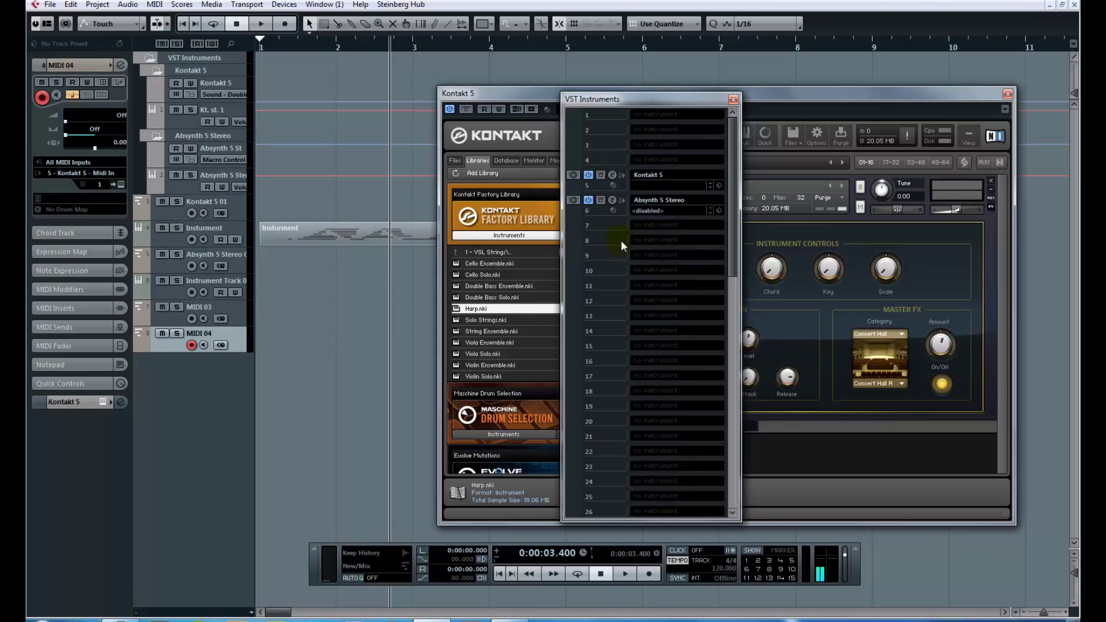
{"action": "left_click", "coordinate": [226, 310]}
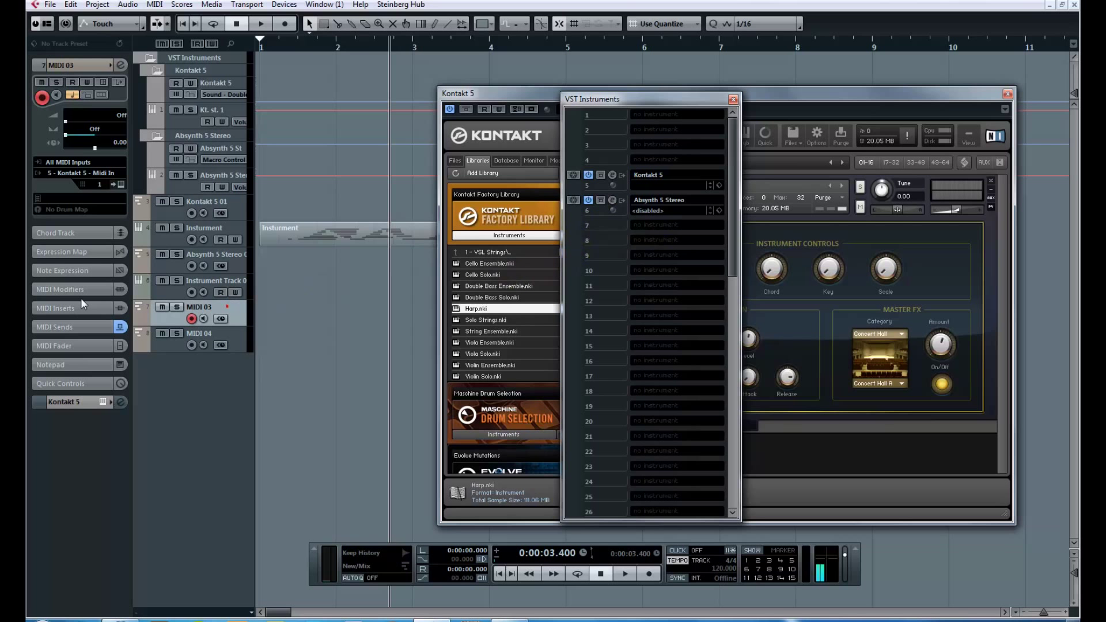
{"action": "left_click", "coordinate": [101, 323]}
{"action": "left_click", "coordinate": [38, 199]}
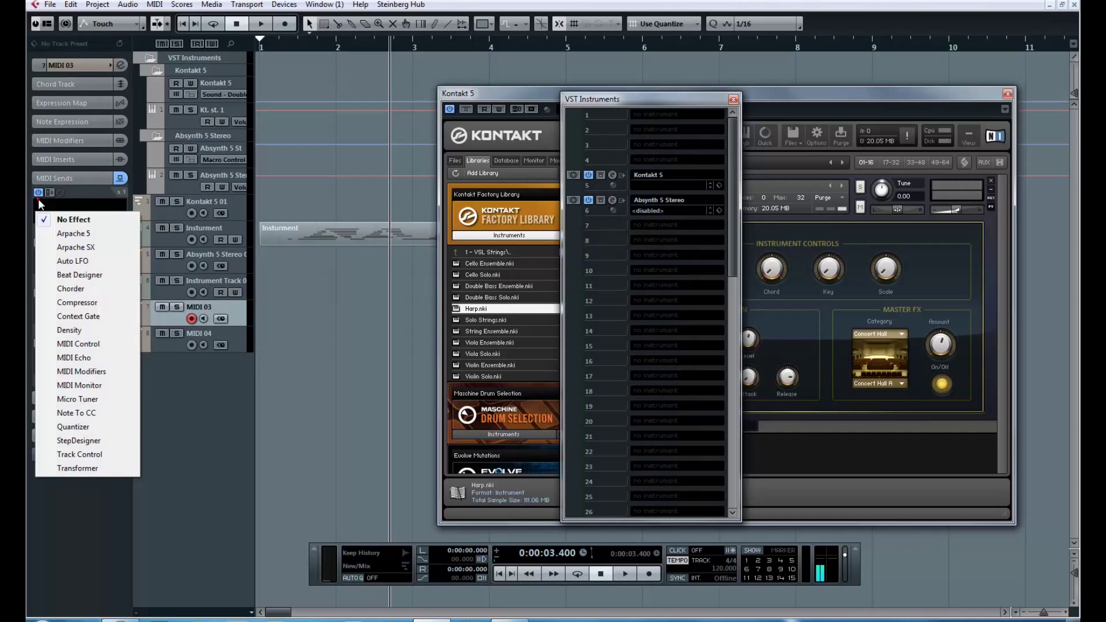
{"action": "left_click", "coordinate": [36, 195]}
{"action": "left_click", "coordinate": [317, 323]}
{"action": "left_click", "coordinate": [232, 312]}
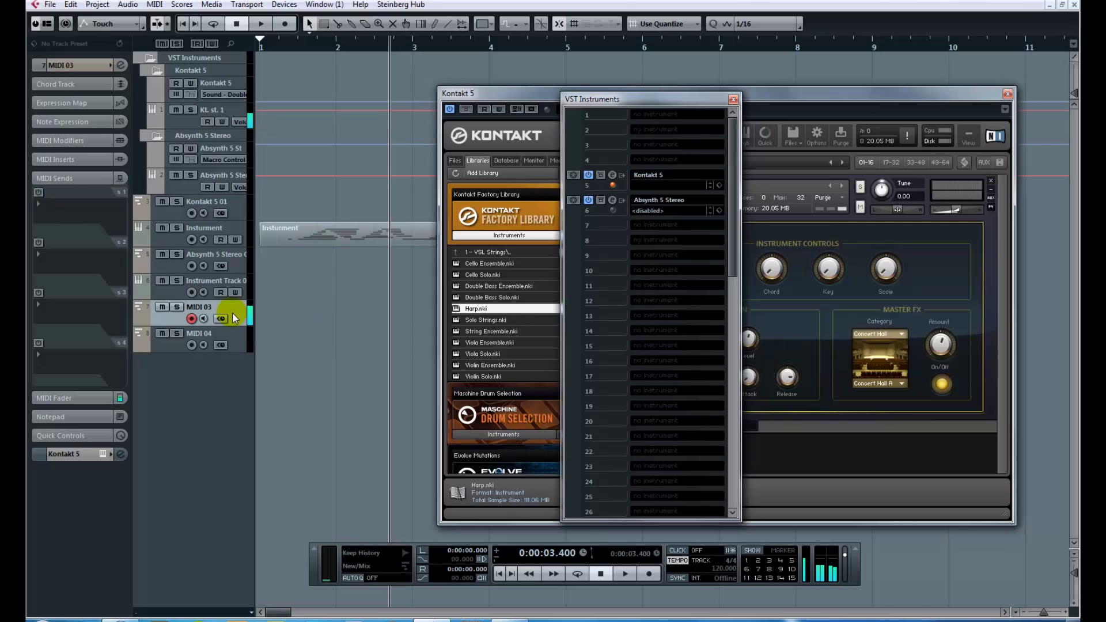
Compare the MIDI 04, Instrument Track 01 and MIDI 03 tracks by selecting each in turn
{"action": "left_click", "coordinate": [230, 337]}
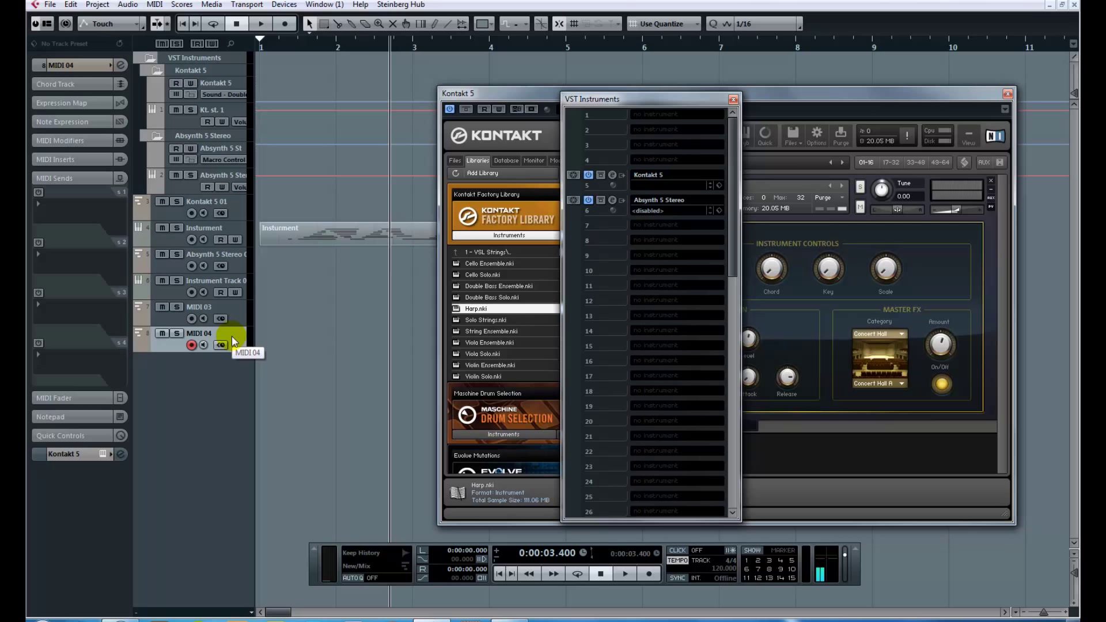
{"action": "left_click", "coordinate": [237, 285]}
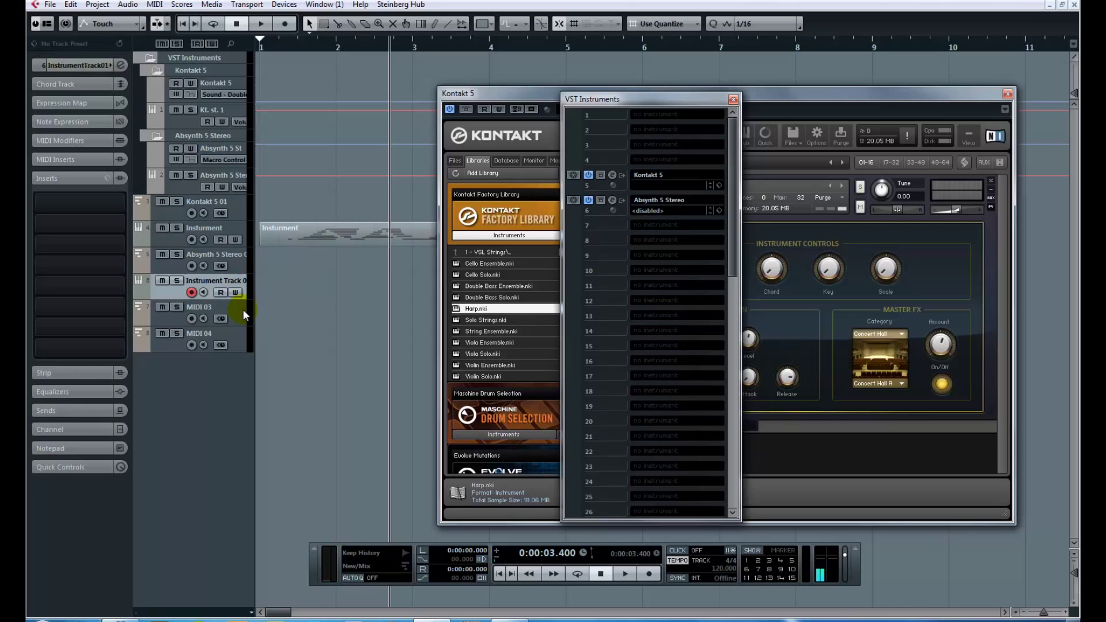
{"action": "left_click", "coordinate": [237, 339]}
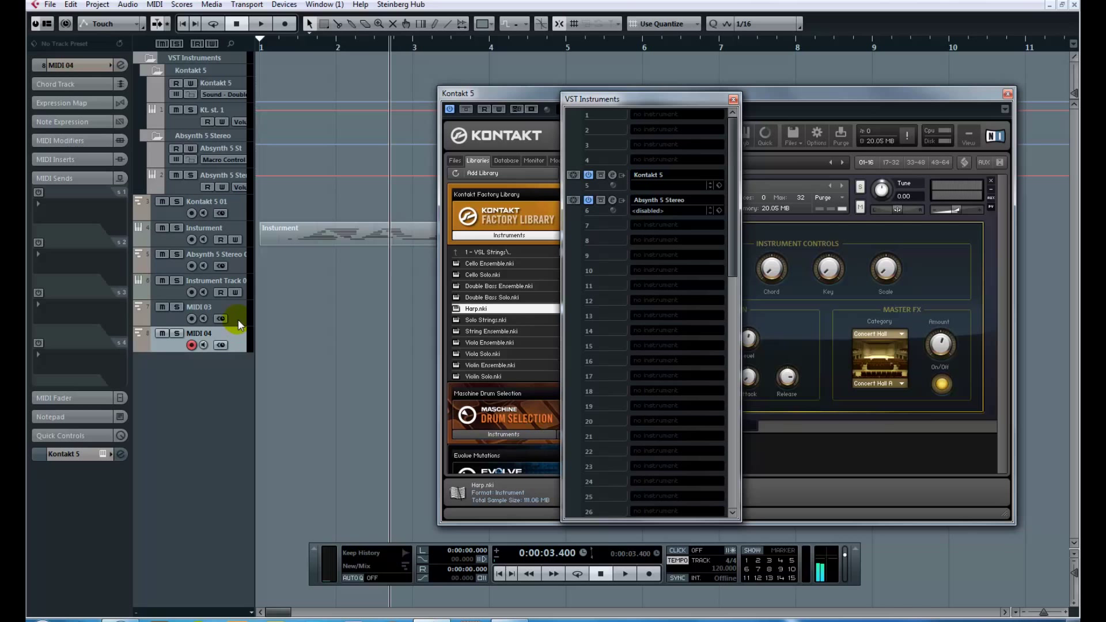
{"action": "left_click", "coordinate": [236, 312]}
{"action": "left_click", "coordinate": [233, 336]}
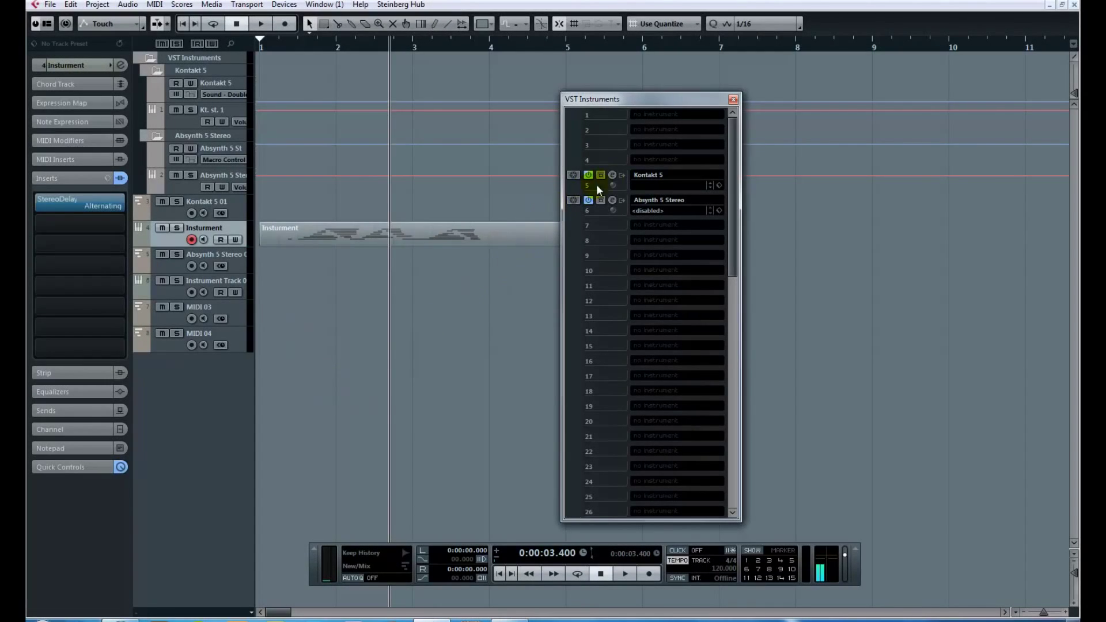
Load Violin Solo.nki into the rack's Kontakt 5 below Double Bass Ensemble and check both instruments' MIDI channels
{"action": "left_click", "coordinate": [613, 175]}
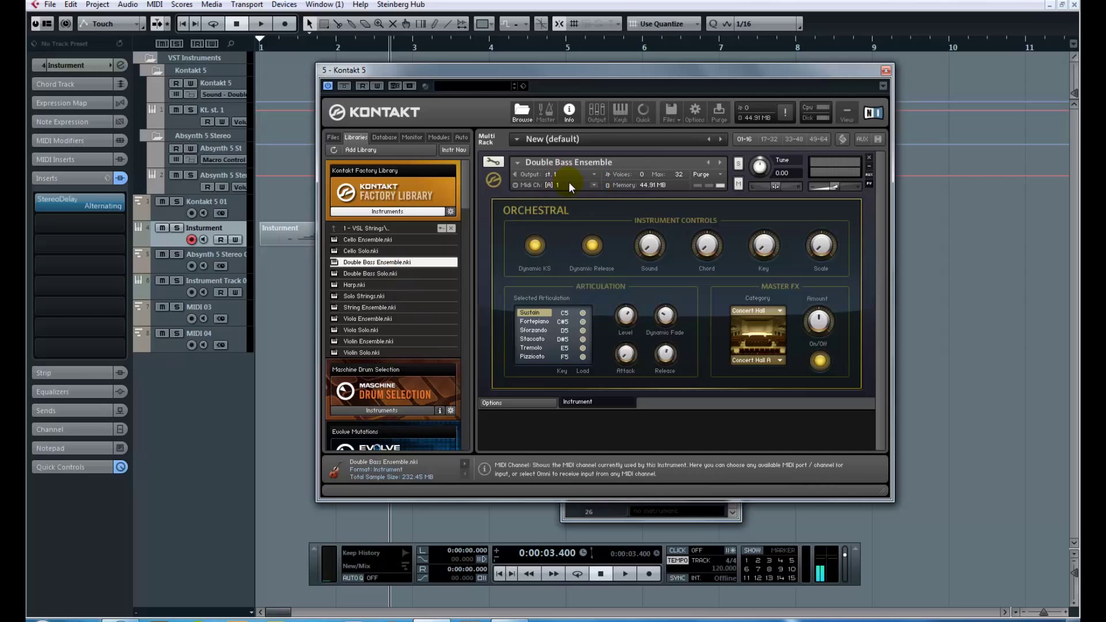
{"action": "left_click", "coordinate": [389, 320]}
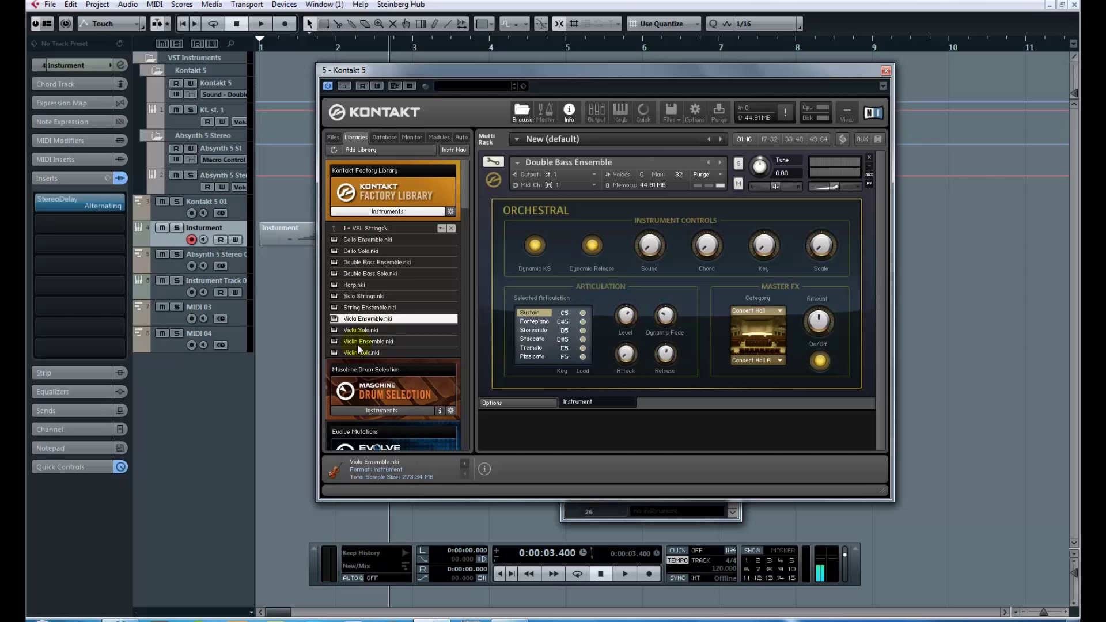
{"action": "left_click_drag", "start_coordinate": [357, 352], "coordinate": [579, 424]}
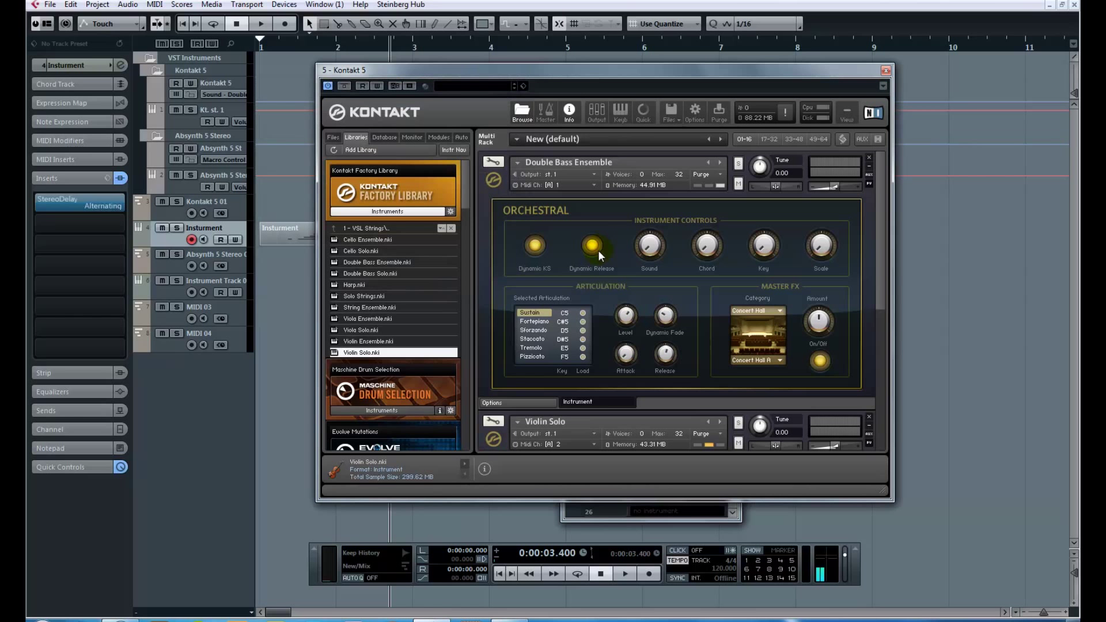
{"action": "scroll", "coordinate": [698, 331], "scroll_direction": "down", "scroll_amount": 4}
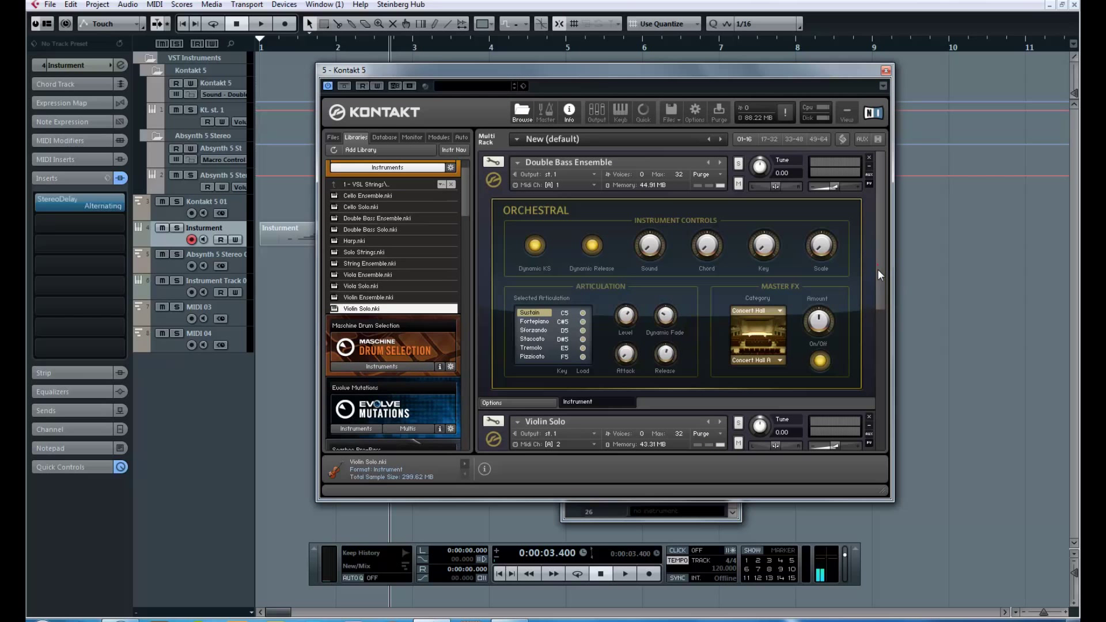
{"action": "left_click_drag", "start_coordinate": [878, 300], "coordinate": [875, 394]}
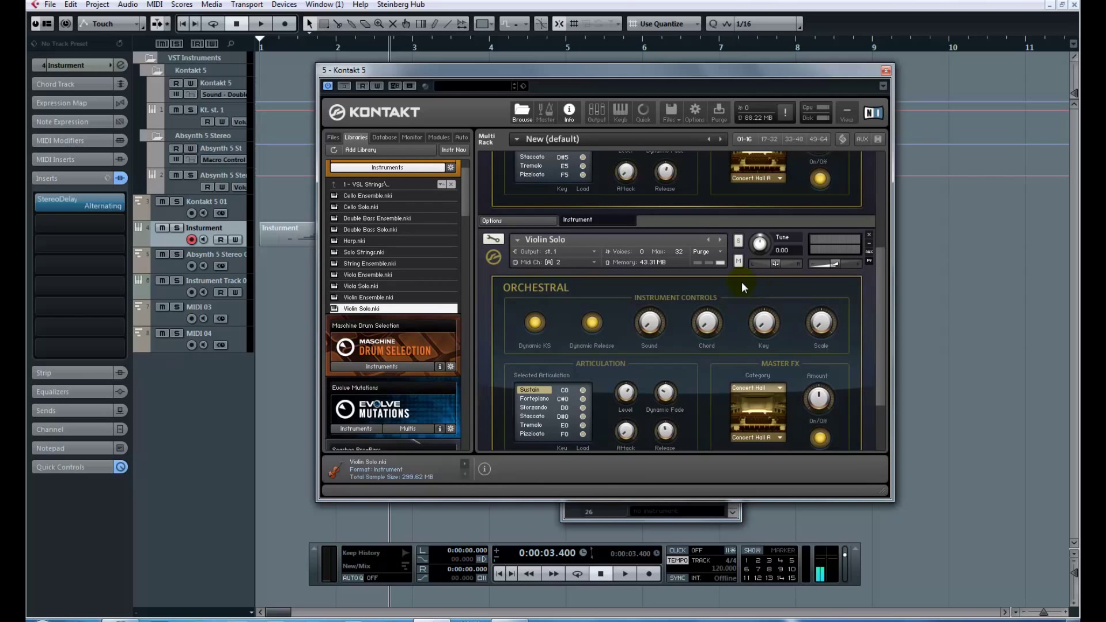
{"action": "scroll", "coordinate": [638, 295], "scroll_direction": "up", "scroll_amount": 5}
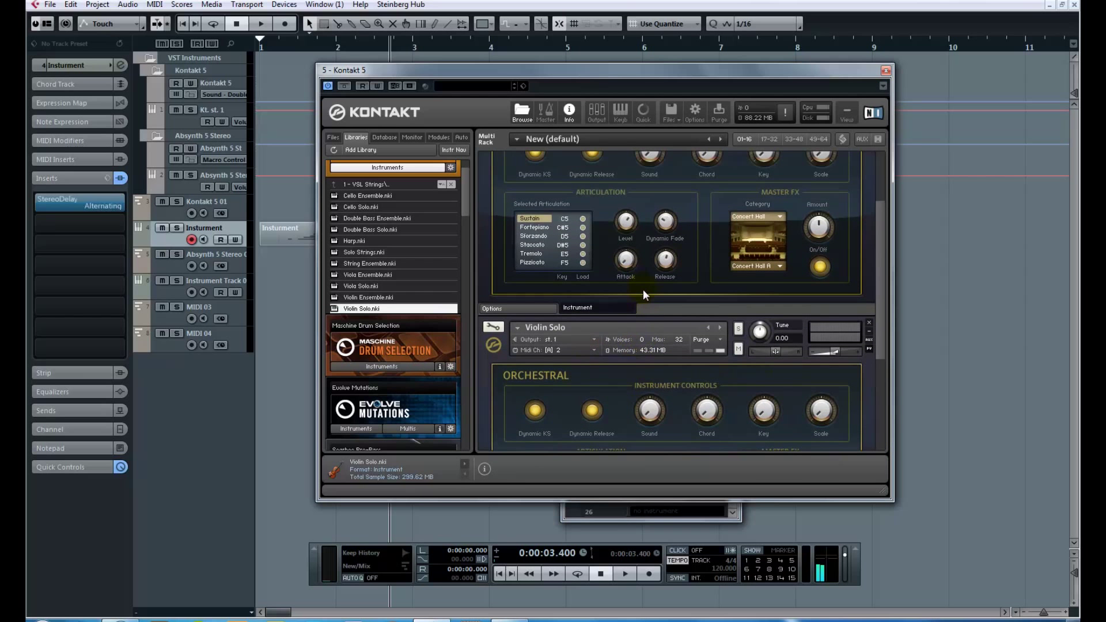
{"action": "scroll", "coordinate": [589, 386], "scroll_direction": "down", "scroll_amount": 3}
Check the MIDI 04 track's routing, then add another MIDI track and set its channel to 2 for the Violin Solo
{"action": "left_click", "coordinate": [201, 334]}
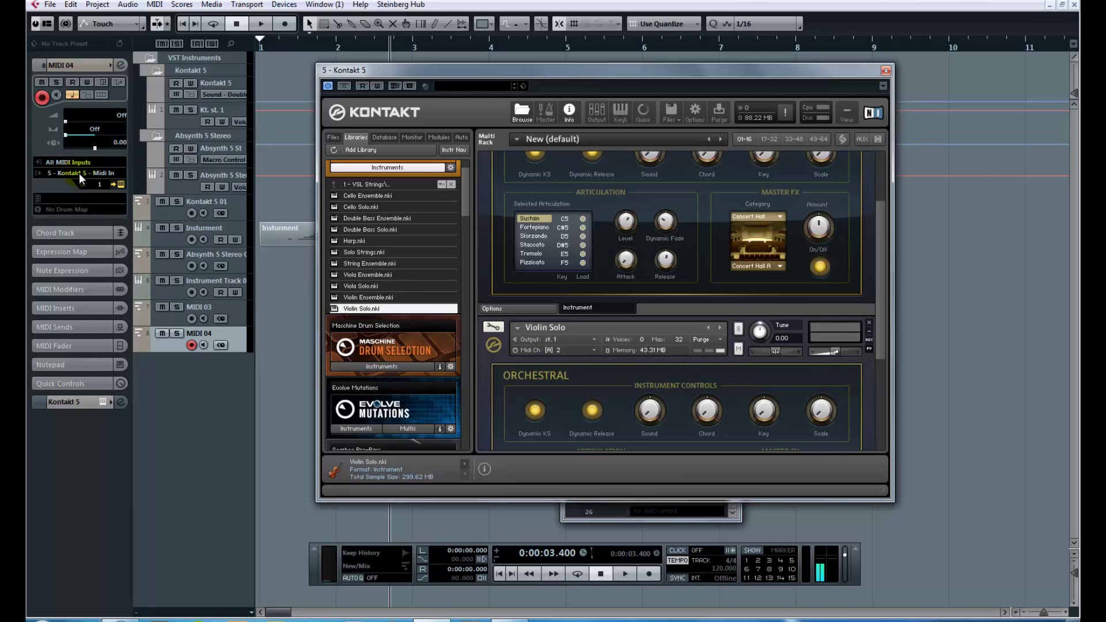
{"action": "right_click", "coordinate": [189, 381]}
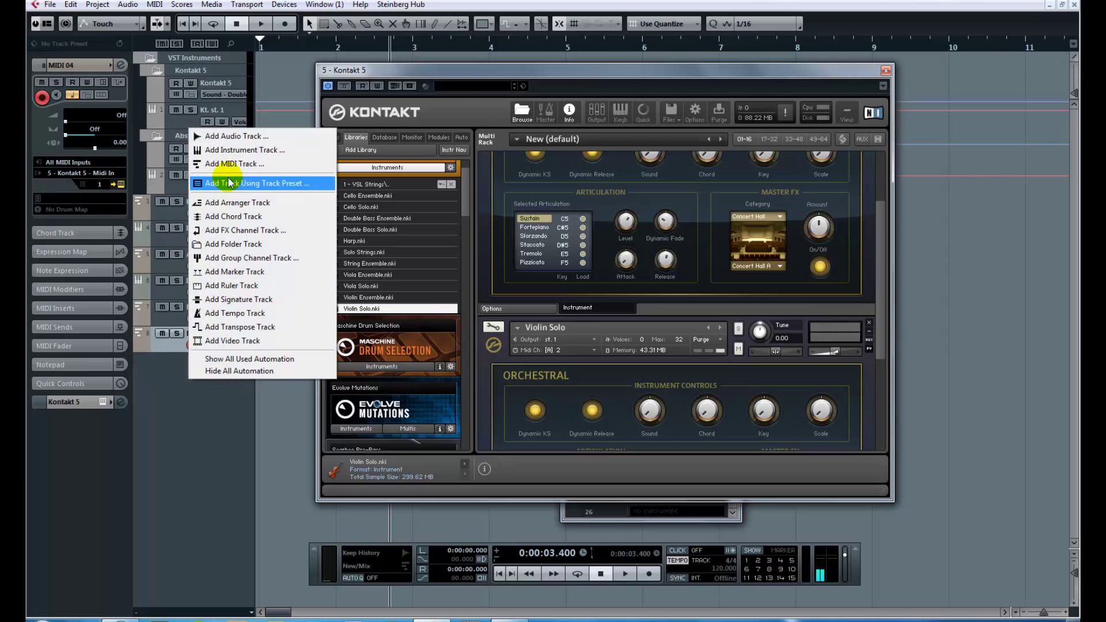
{"action": "left_click", "coordinate": [233, 163]}
{"action": "left_click", "coordinate": [595, 324]}
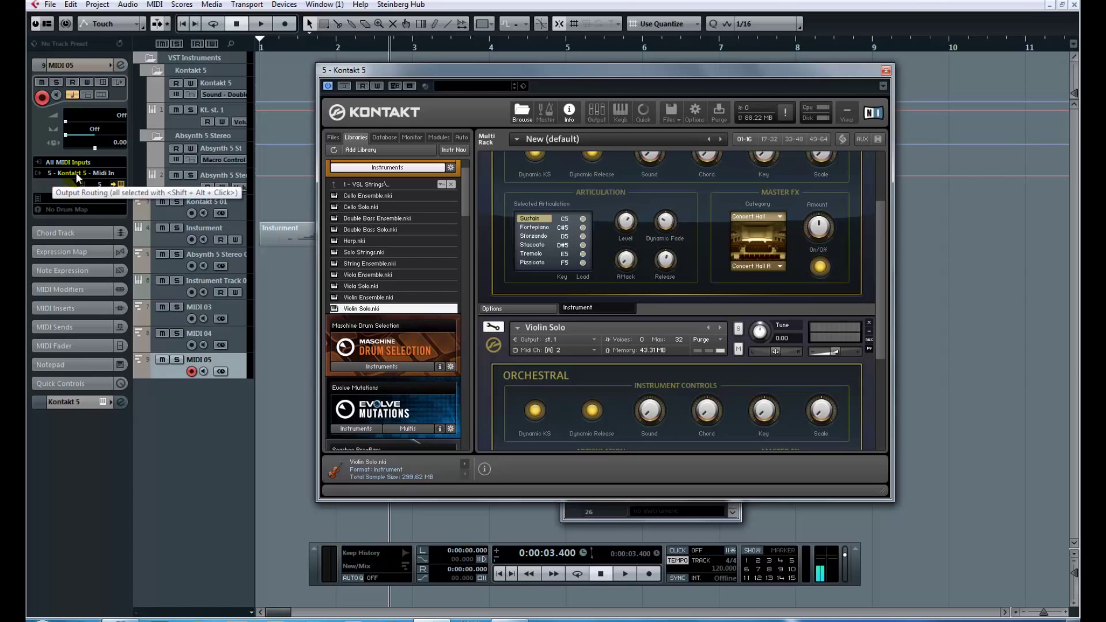
{"action": "left_click", "coordinate": [100, 184]}
{"action": "left_click", "coordinate": [107, 225]}
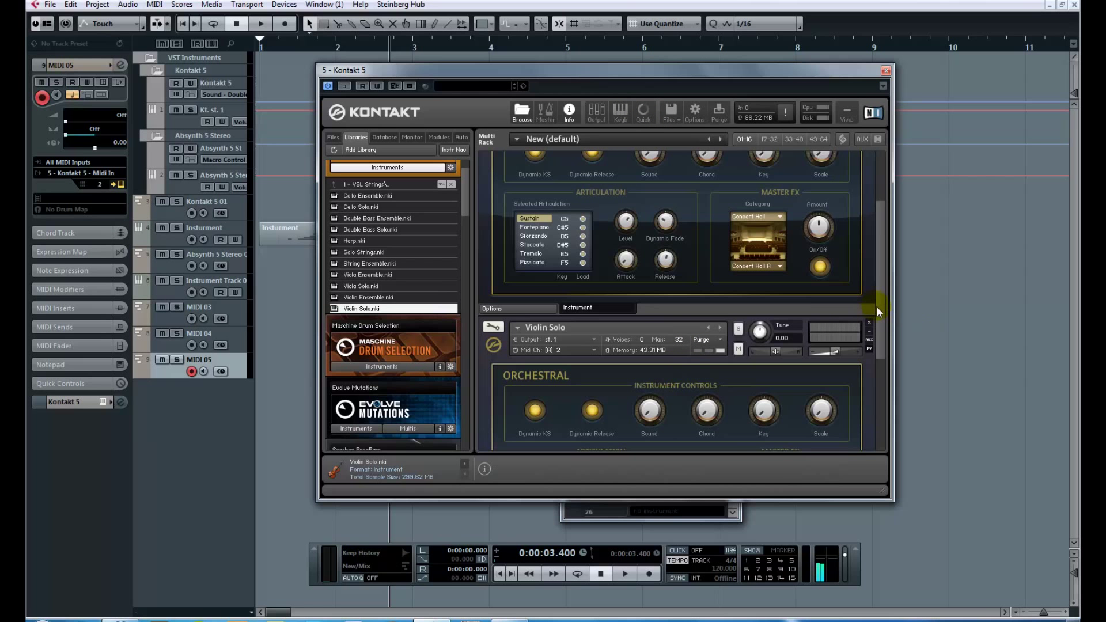
Record-enable MIDI 04 alongside MIDI 05 to play both Kontakt instruments, then inspect MIDI 04 and the VST Instruments folder's Kontakt 5 track
{"action": "left_click_drag", "start_coordinate": [879, 308], "coordinate": [886, 219]}
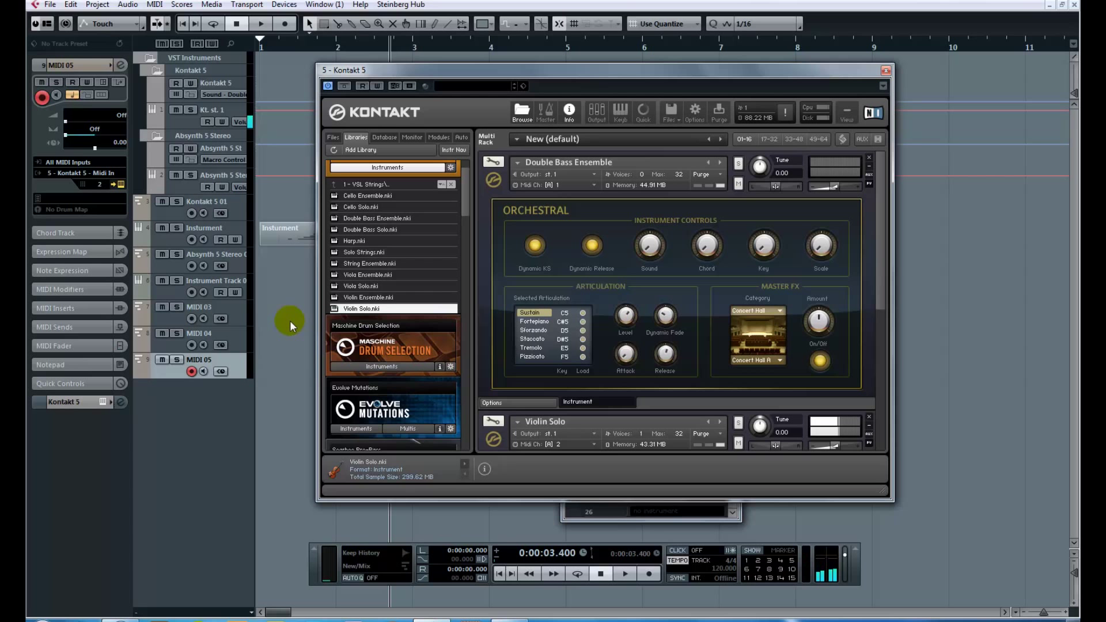
{"action": "left_click", "coordinate": [191, 345]}
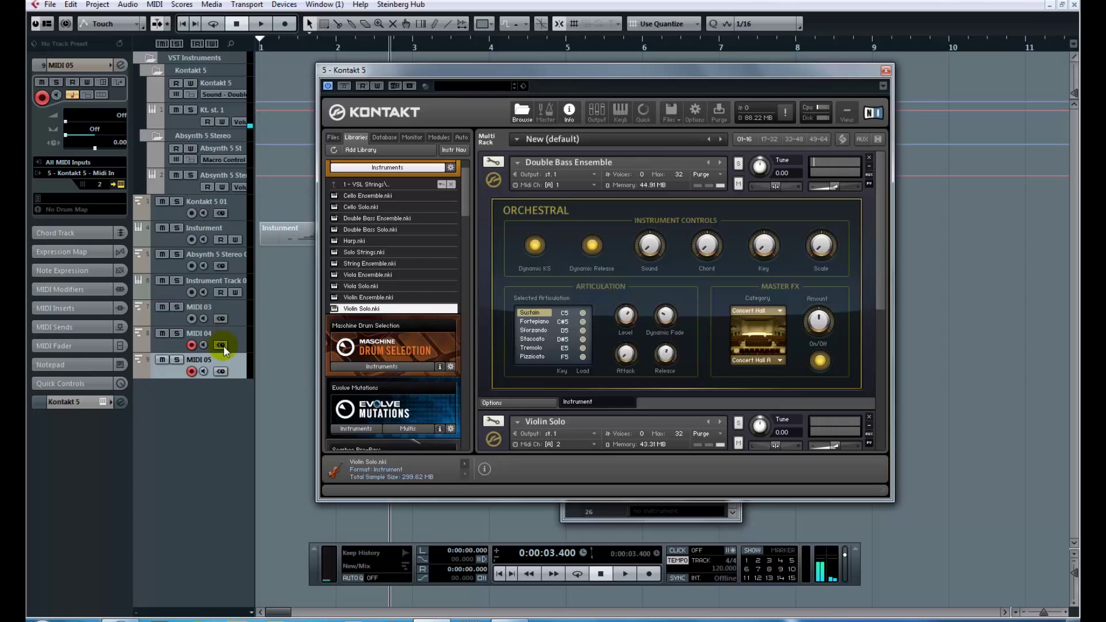
{"action": "left_click", "coordinate": [234, 333]}
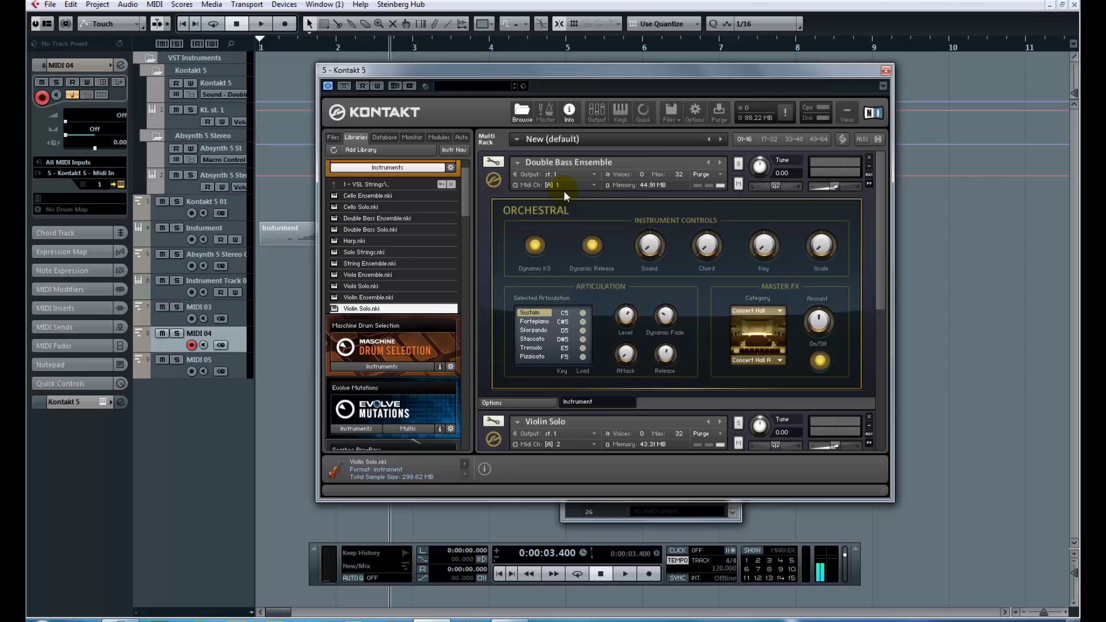
{"action": "left_click", "coordinate": [217, 85]}
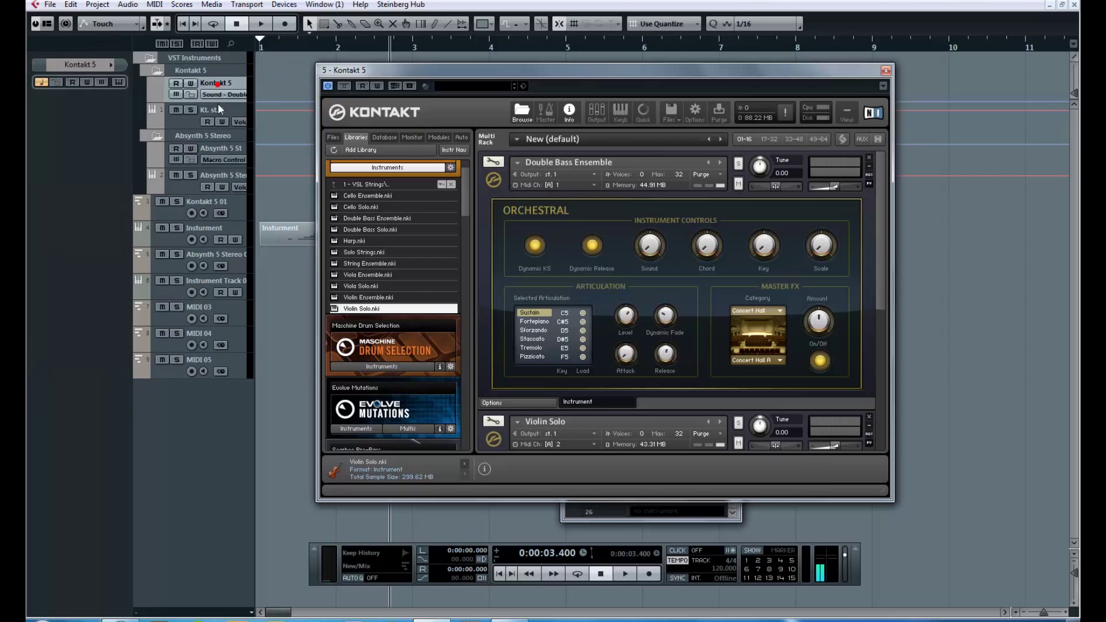
Compare the MIDI 05, MIDI 04 and MIDI 03 tracks with the Insturment track, moving the Kontakt 5 window aside to uncover the rack
{"action": "left_click", "coordinate": [175, 368]}
{"action": "left_click", "coordinate": [200, 332]}
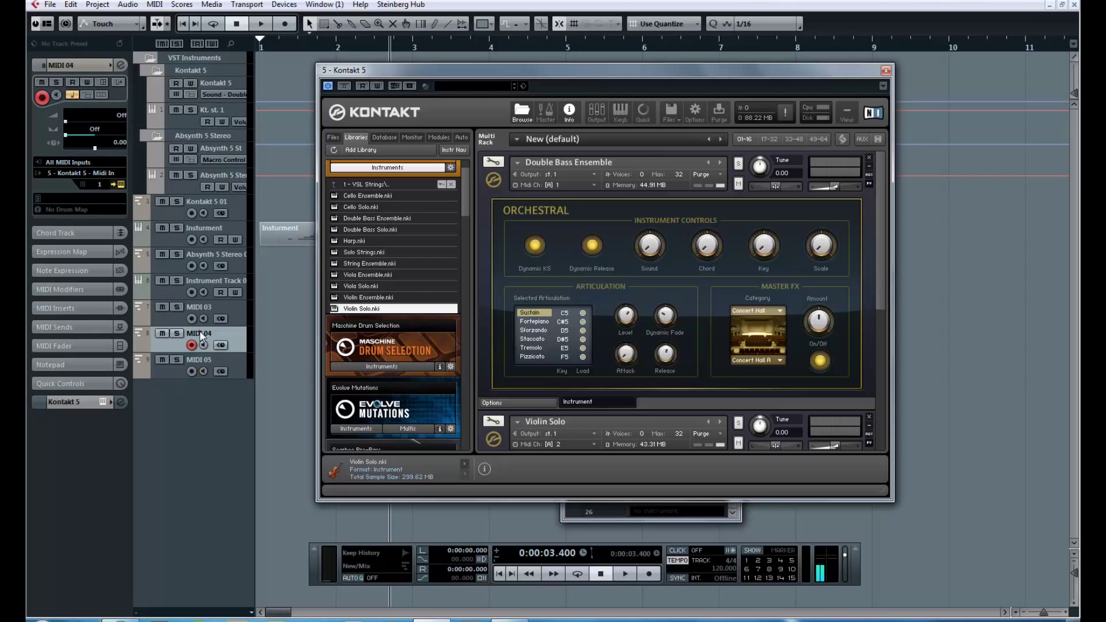
{"action": "left_click", "coordinate": [200, 308]}
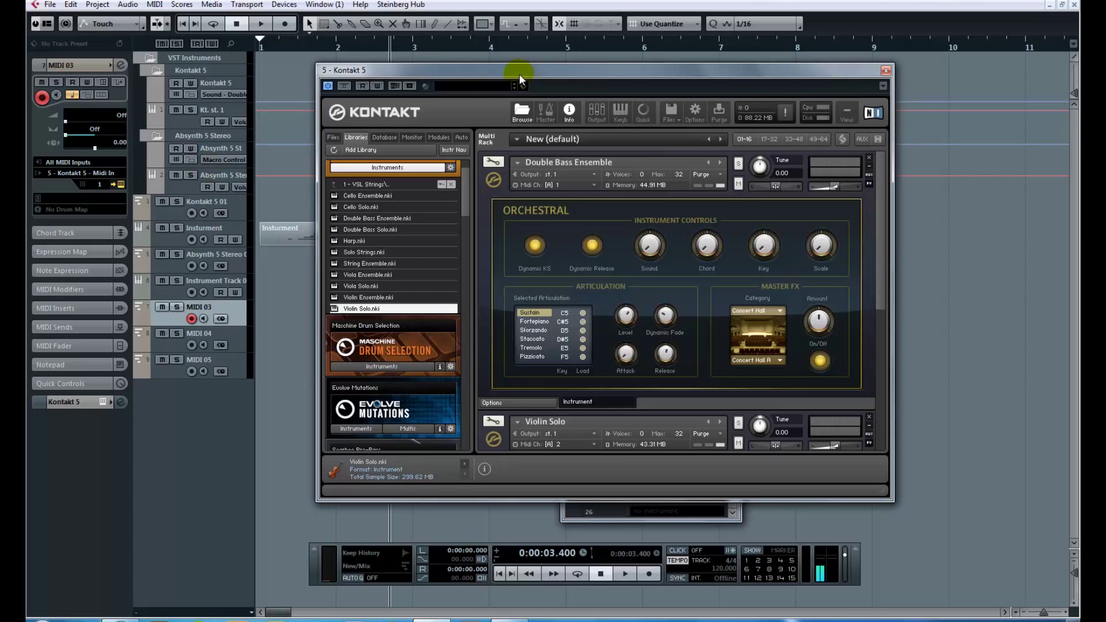
{"action": "left_click_drag", "start_coordinate": [519, 74], "coordinate": [842, 162]}
{"action": "left_click", "coordinate": [225, 225]}
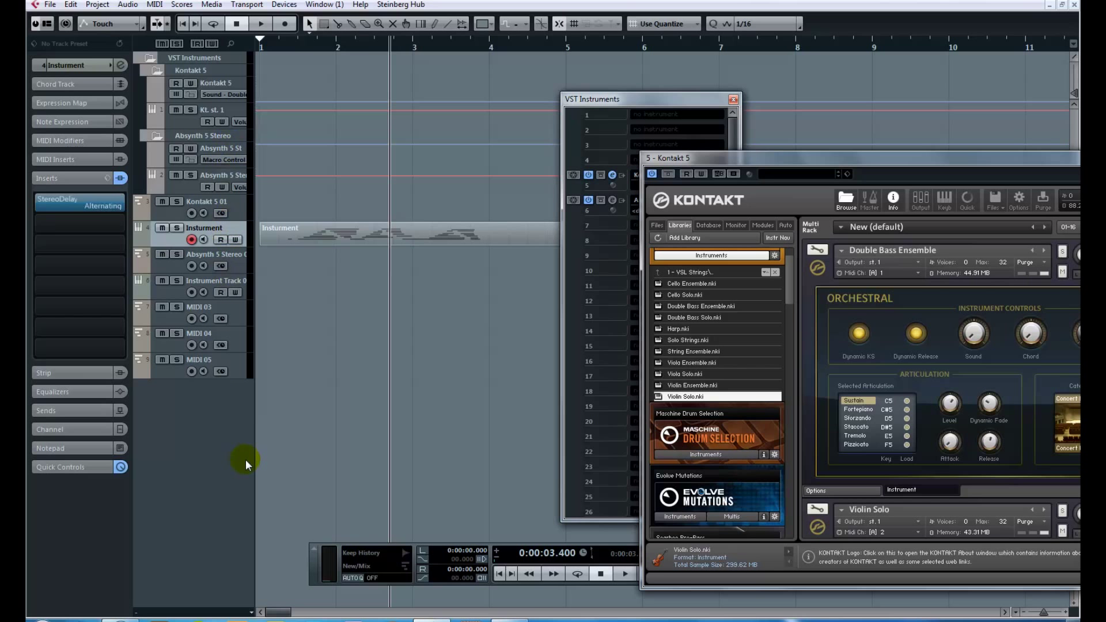
Check the instruments in the VST Instruments rack, close the rack, and bring the Kontakt 5 window back into full view
{"action": "left_click_drag", "start_coordinate": [599, 97], "coordinate": [524, 94]}
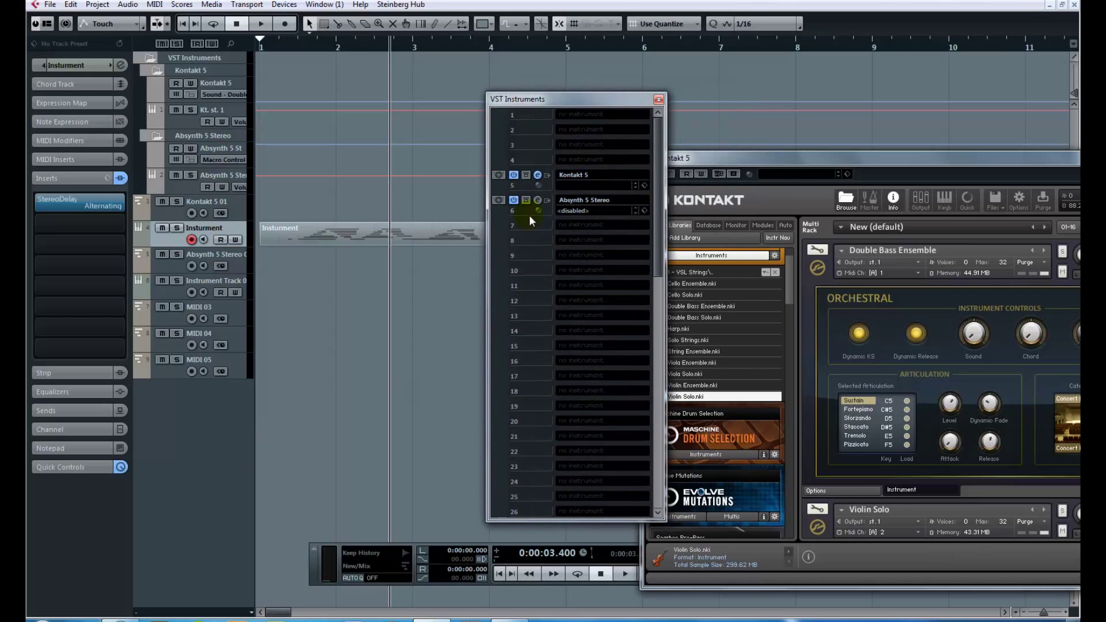
{"action": "left_click", "coordinate": [658, 99]}
{"action": "left_click_drag", "start_coordinate": [701, 154], "coordinate": [505, 109]}
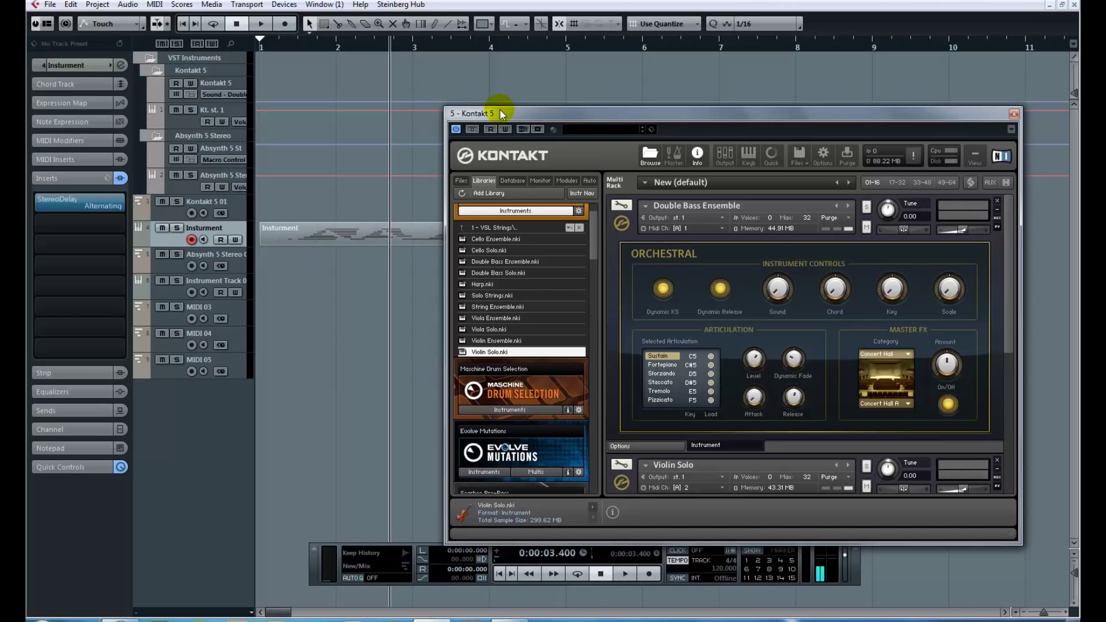
Compare the MIDI 05 and MIDI 04 track routings, recheck the VST Instruments rack and close it, leaving the Kontakt 5 window in full view
{"action": "left_click", "coordinate": [227, 360]}
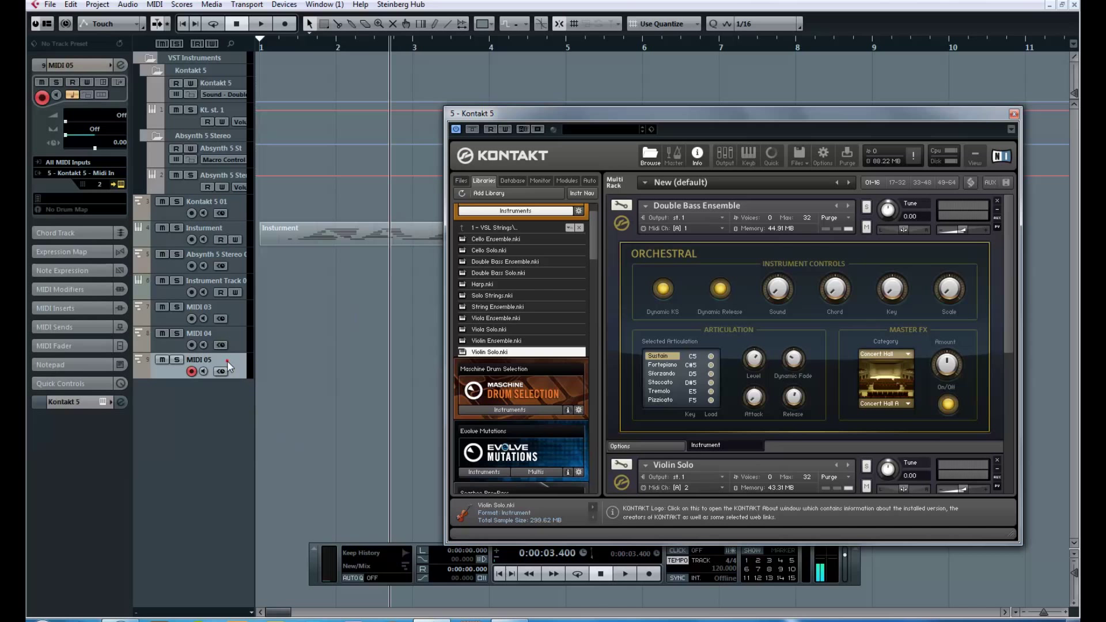
{"action": "left_click", "coordinate": [213, 327]}
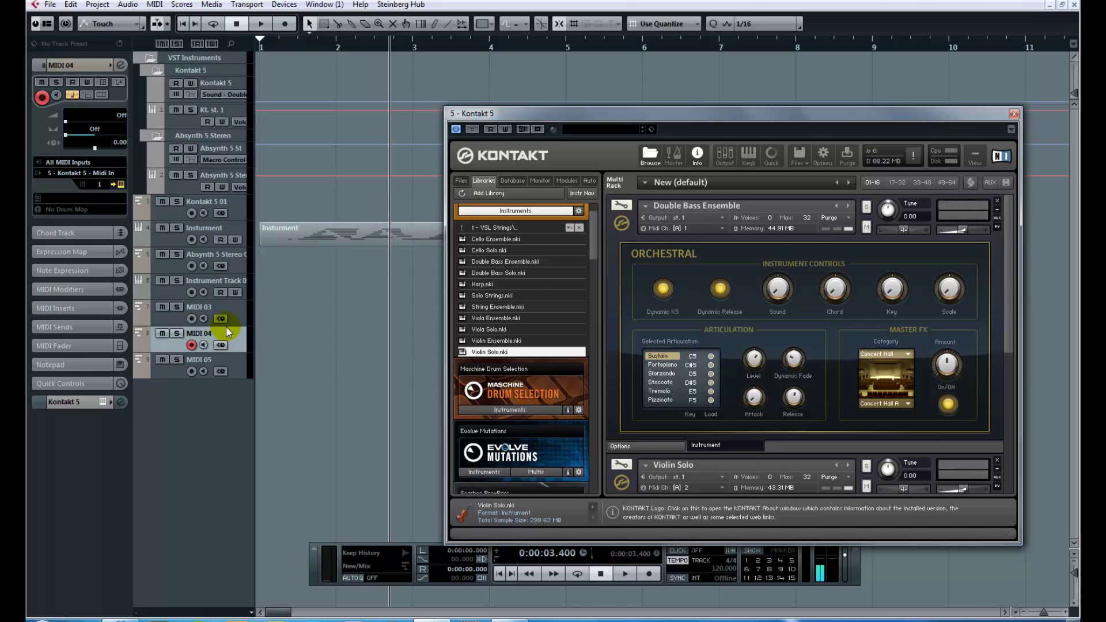
{"action": "key", "text": "F11"}
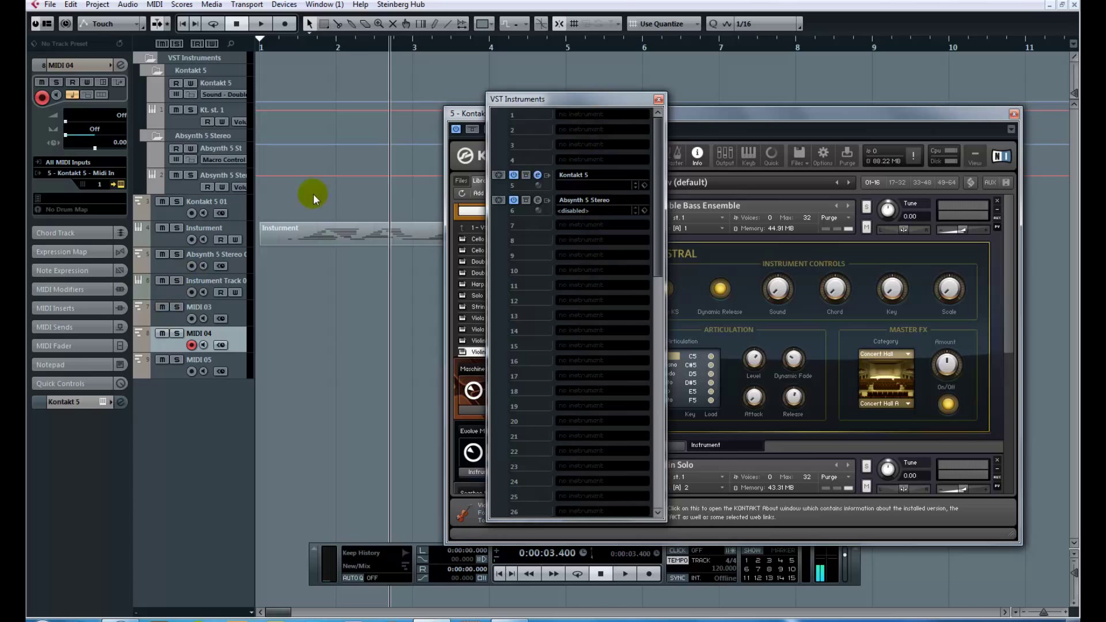
{"action": "left_click", "coordinate": [658, 100]}
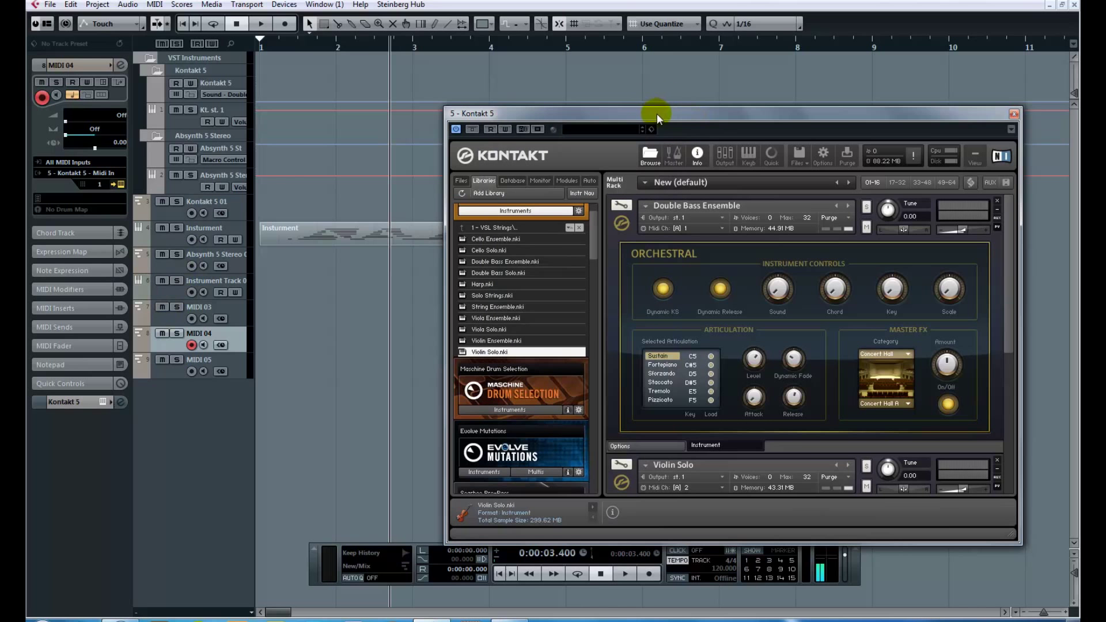
{"action": "left_click_drag", "start_coordinate": [657, 113], "coordinate": [574, 91]}
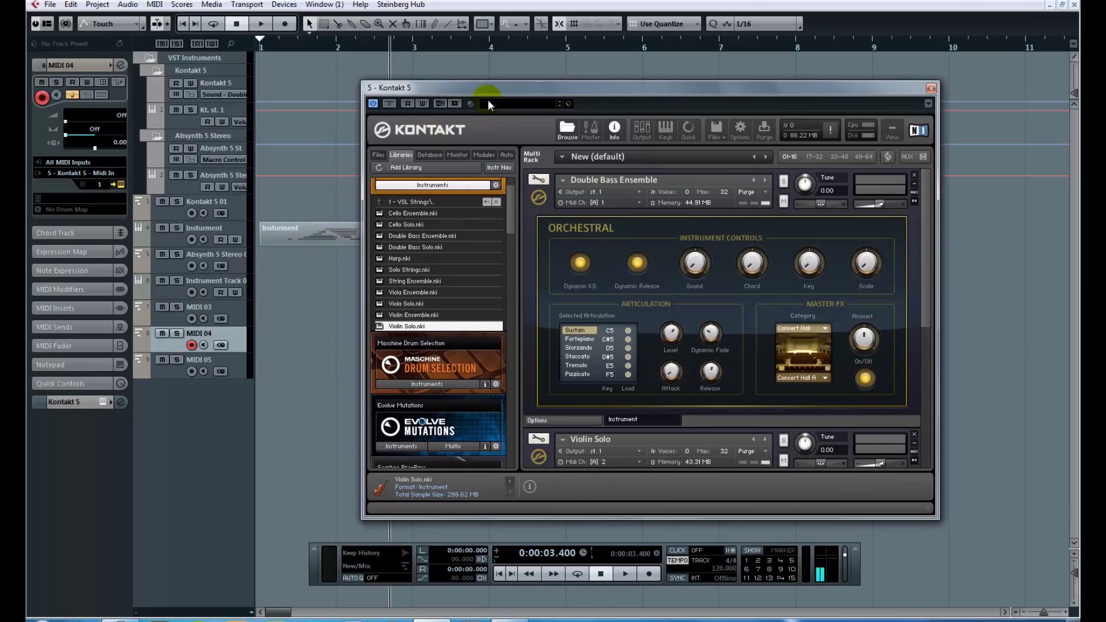